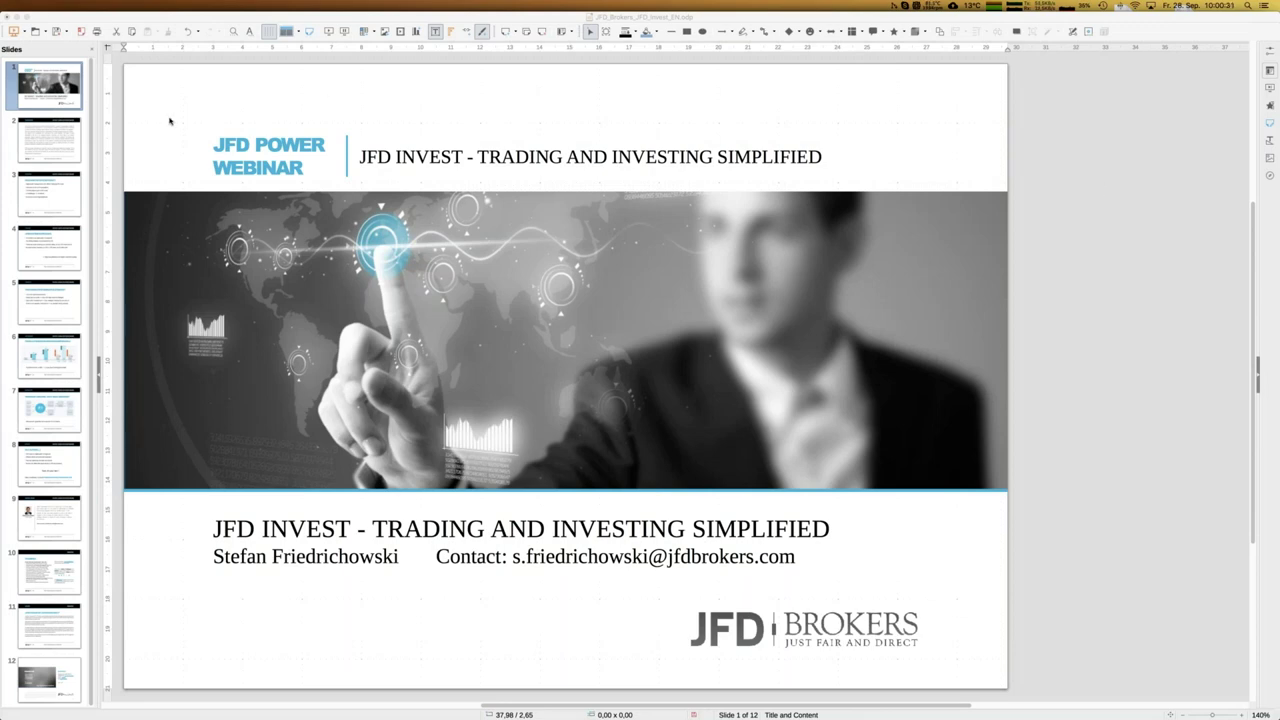
Advance the Impress presentation from slide 1 to the Risk Disclaimer slide.
{"action": "mouse_move", "coordinate": [170, 4]}
{"action": "key", "text": "Page_Down"}
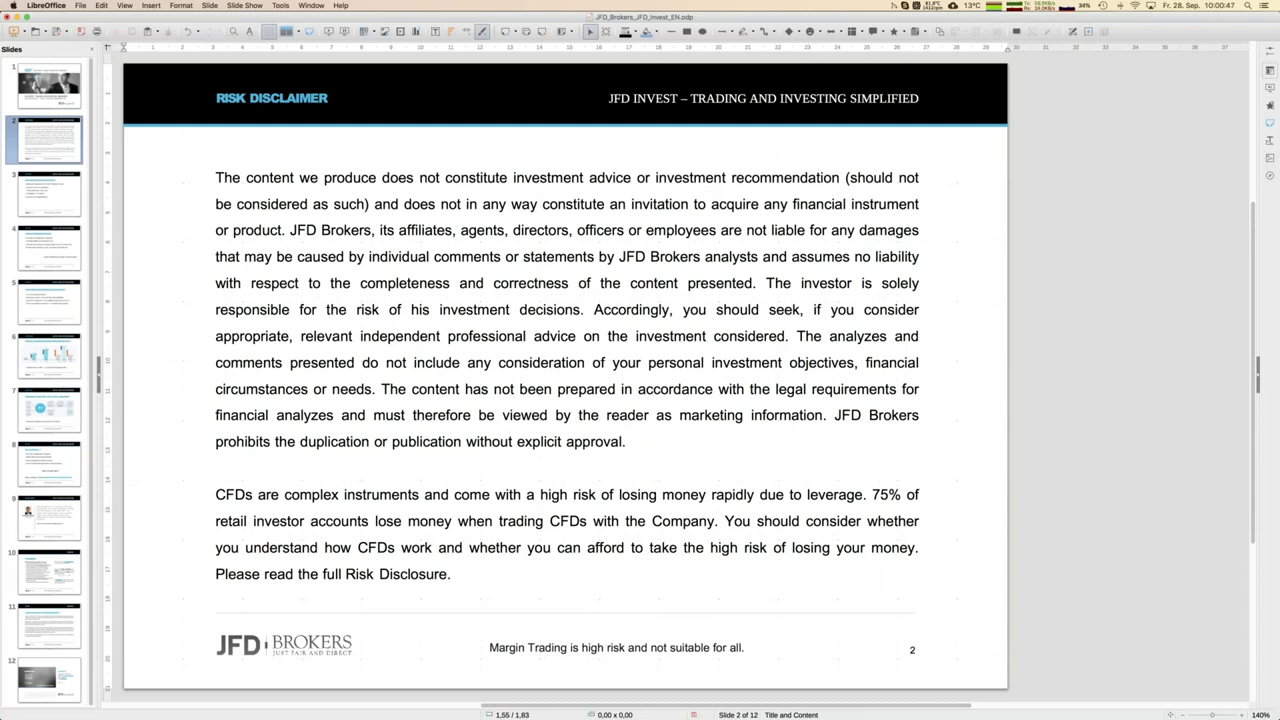
Bring Firefox forward and scroll the JFD mirror-trading page toward the Top 5 Performing Strategies.
{"action": "mouse_move", "coordinate": [4, 260]}
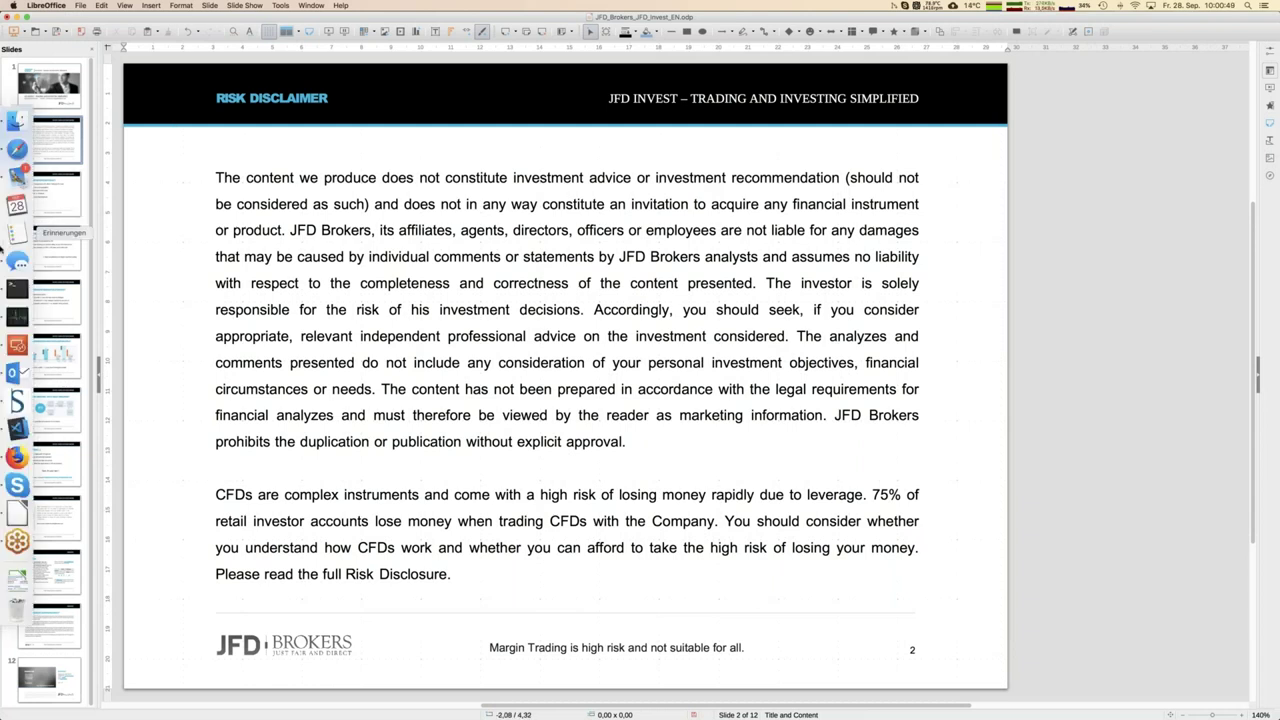
{"action": "left_click", "coordinate": [17, 456]}
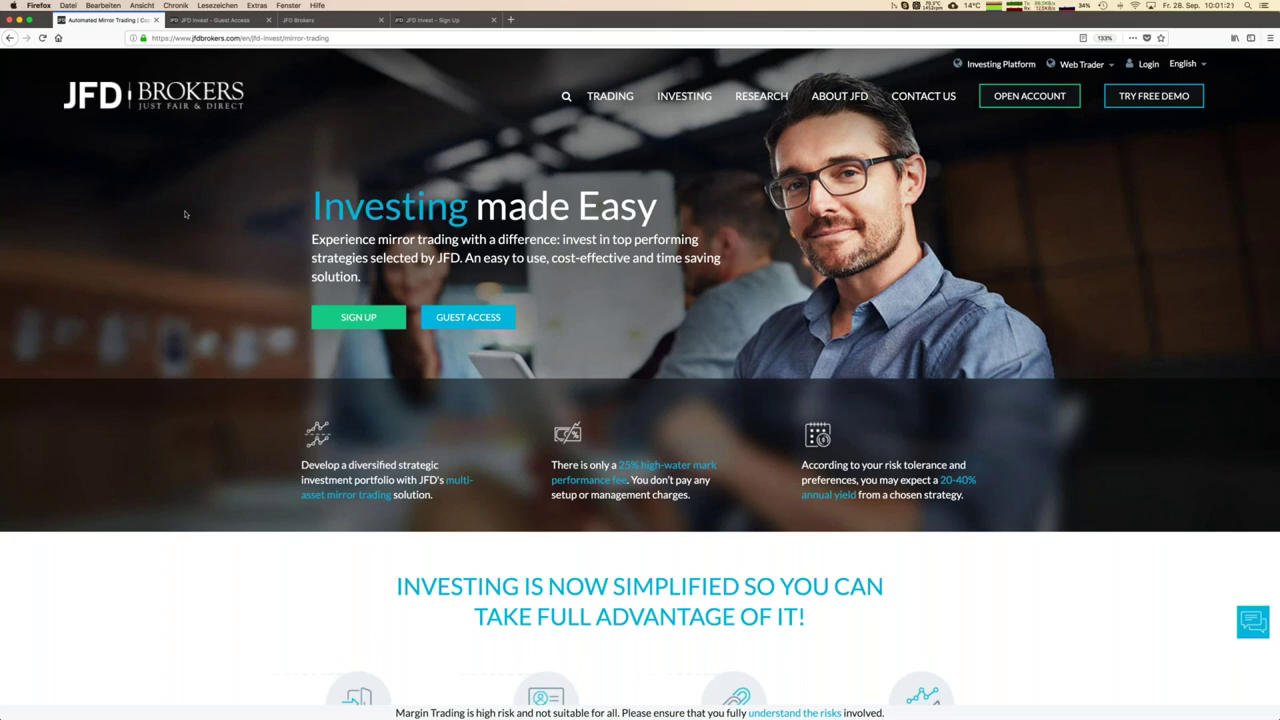
{"action": "scroll", "coordinate": [185, 214], "scroll_direction": "down", "scroll_amount": 5}
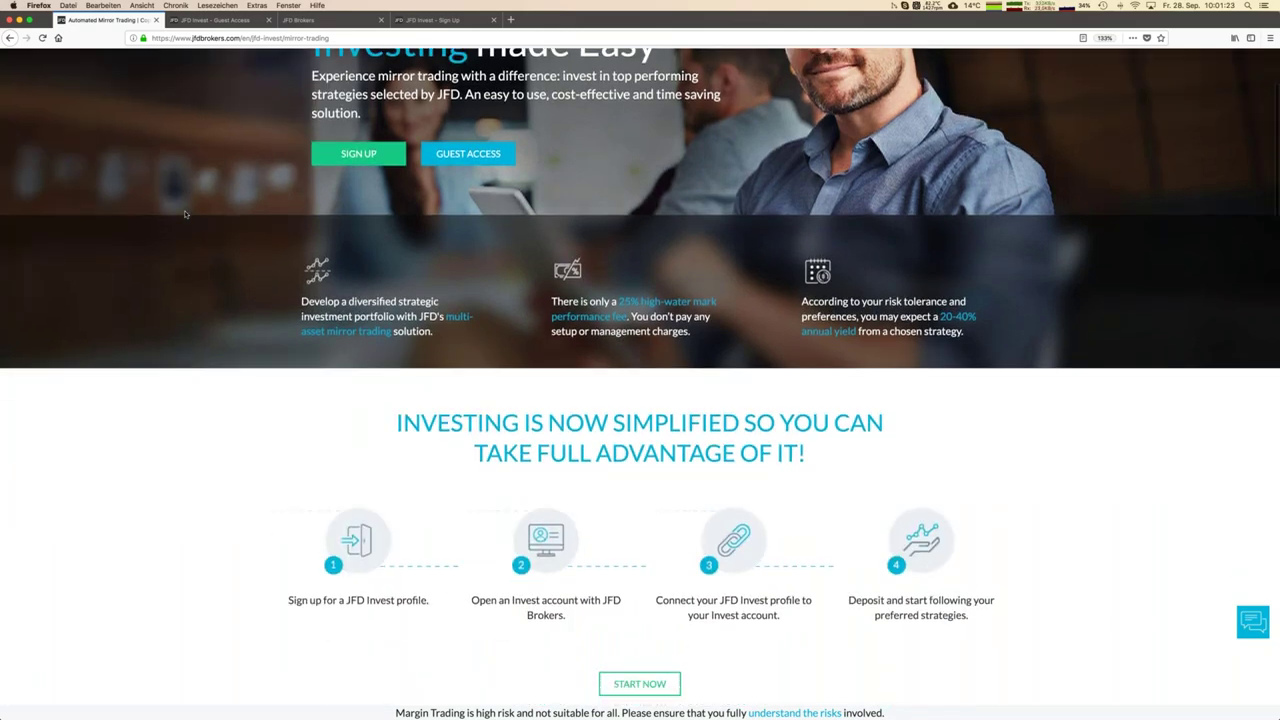
{"action": "scroll", "coordinate": [185, 214], "scroll_direction": "down", "scroll_amount": 15}
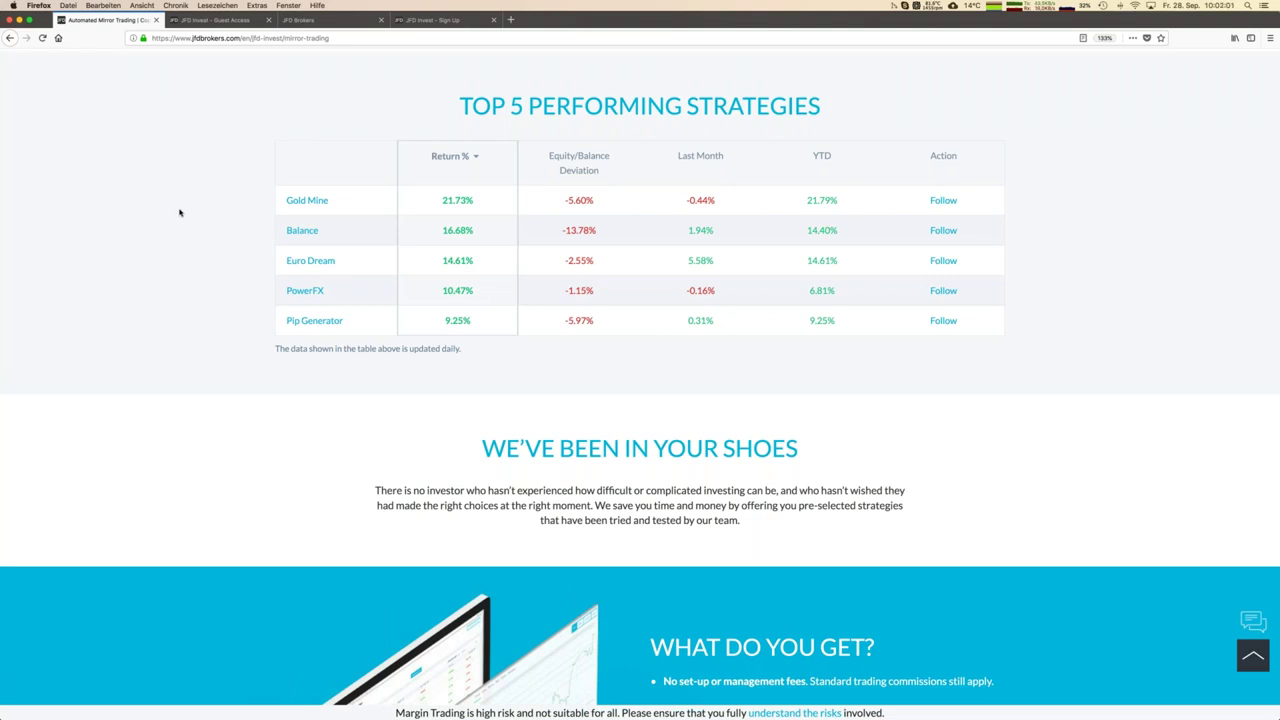
{"action": "scroll", "coordinate": [180, 212], "scroll_direction": "up", "scroll_amount": 5}
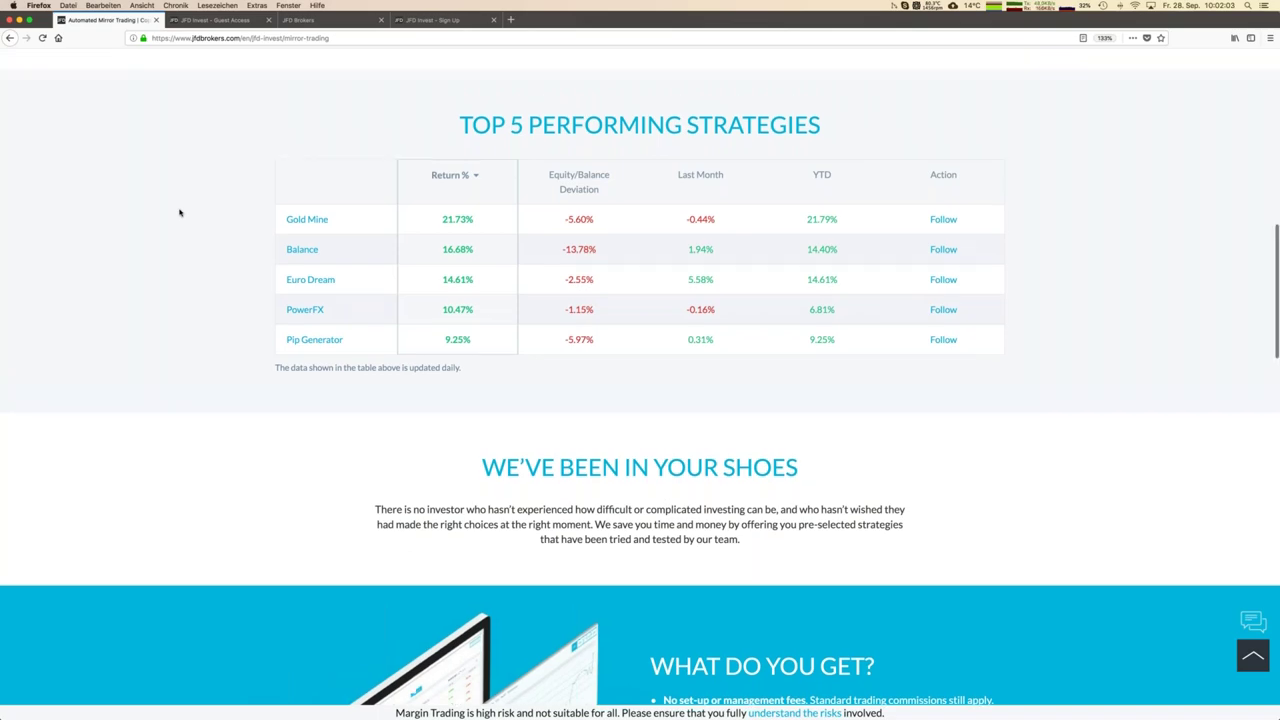
{"action": "scroll", "coordinate": [180, 212], "scroll_direction": "up", "scroll_amount": 1}
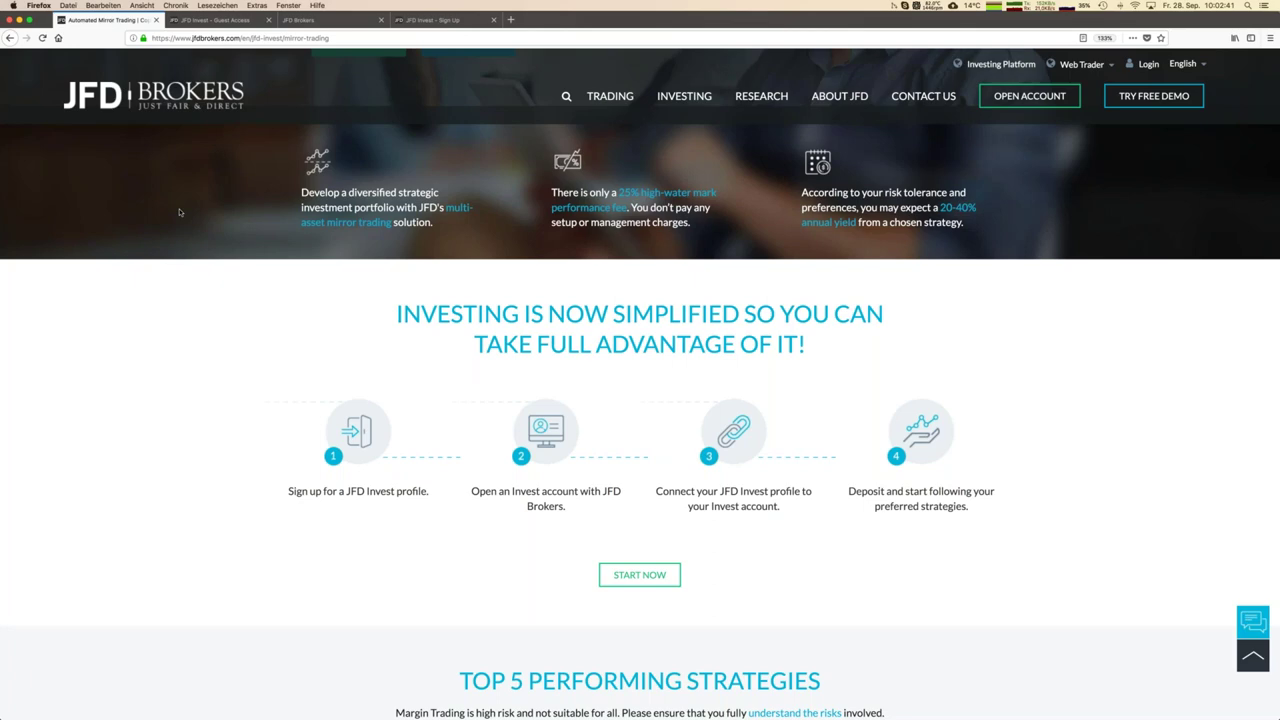
Scroll to the top and enter JFD Invest via GUEST ACCESS to list seven strategies.
{"action": "scroll", "coordinate": [180, 212], "scroll_direction": "up", "scroll_amount": 5}
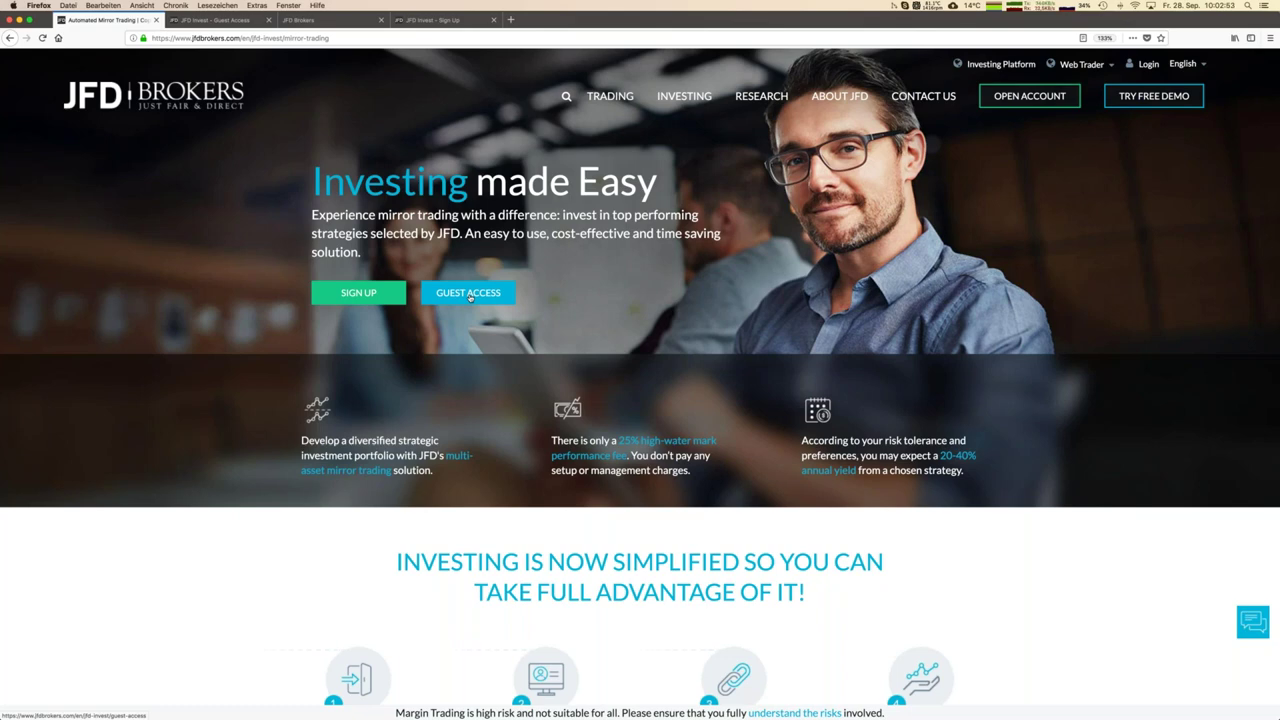
{"action": "left_click", "coordinate": [469, 295]}
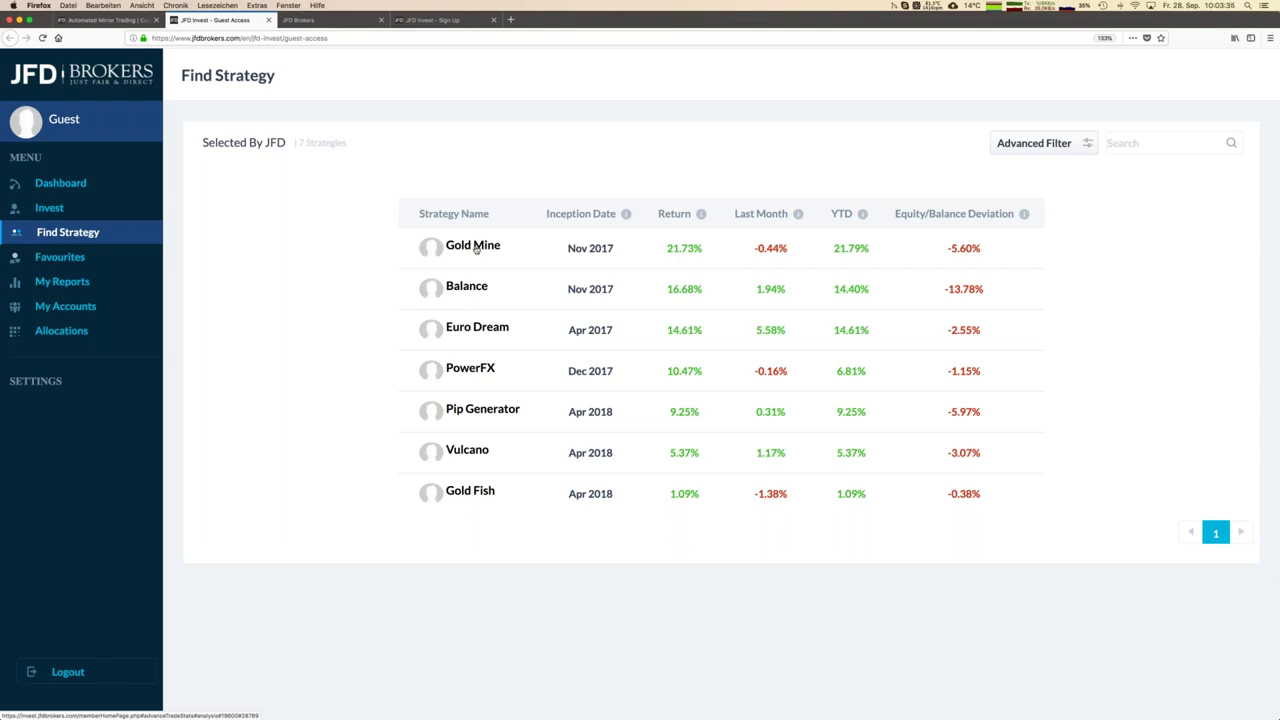
Open the Gold Mine strategy page and switch its chart to the Equity curve.
{"action": "left_click", "coordinate": [476, 250]}
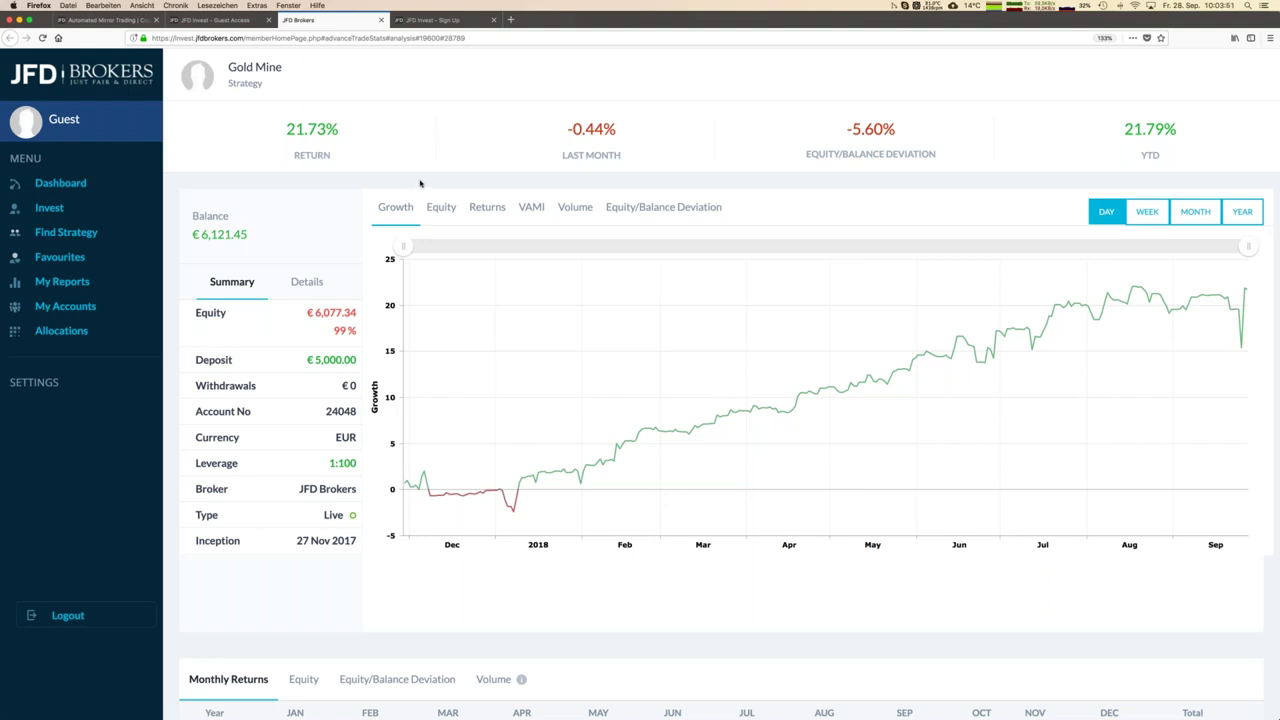
{"action": "left_click", "coordinate": [442, 208]}
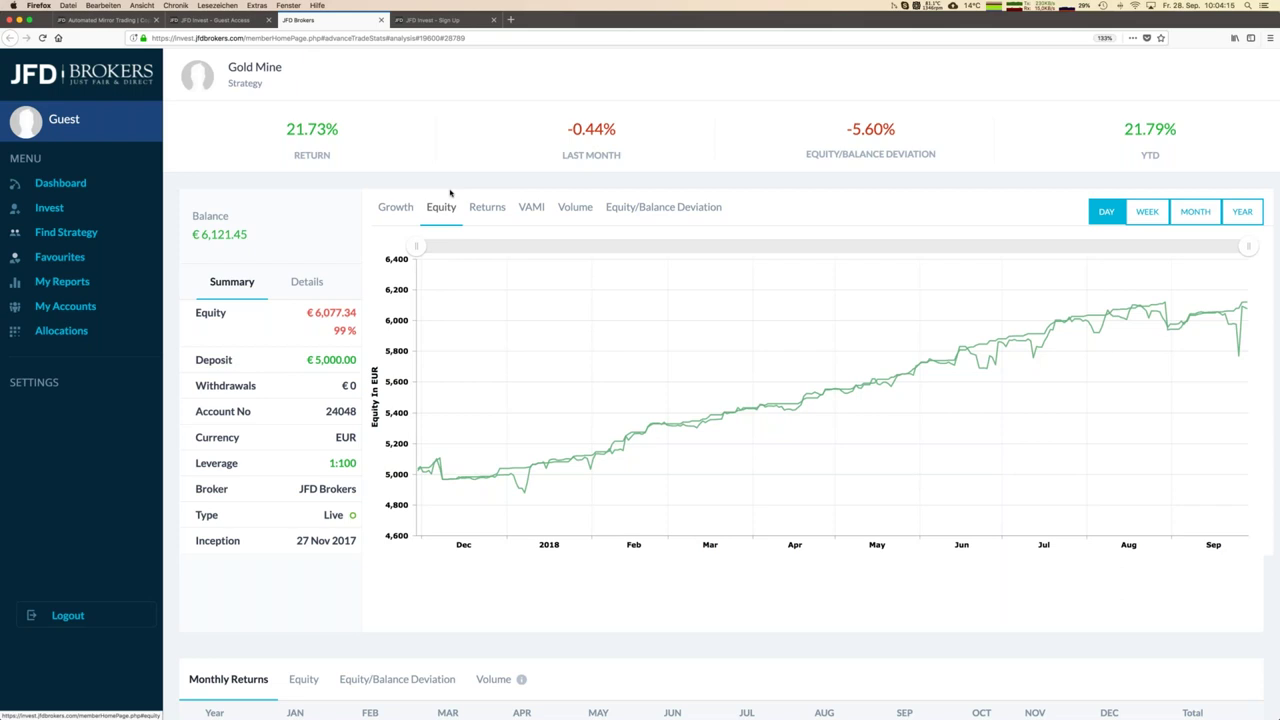
Scroll down Gold Mine's page to its Monthly Returns table and Advanced Statistics panel.
{"action": "scroll", "coordinate": [450, 193], "scroll_direction": "down", "scroll_amount": 5}
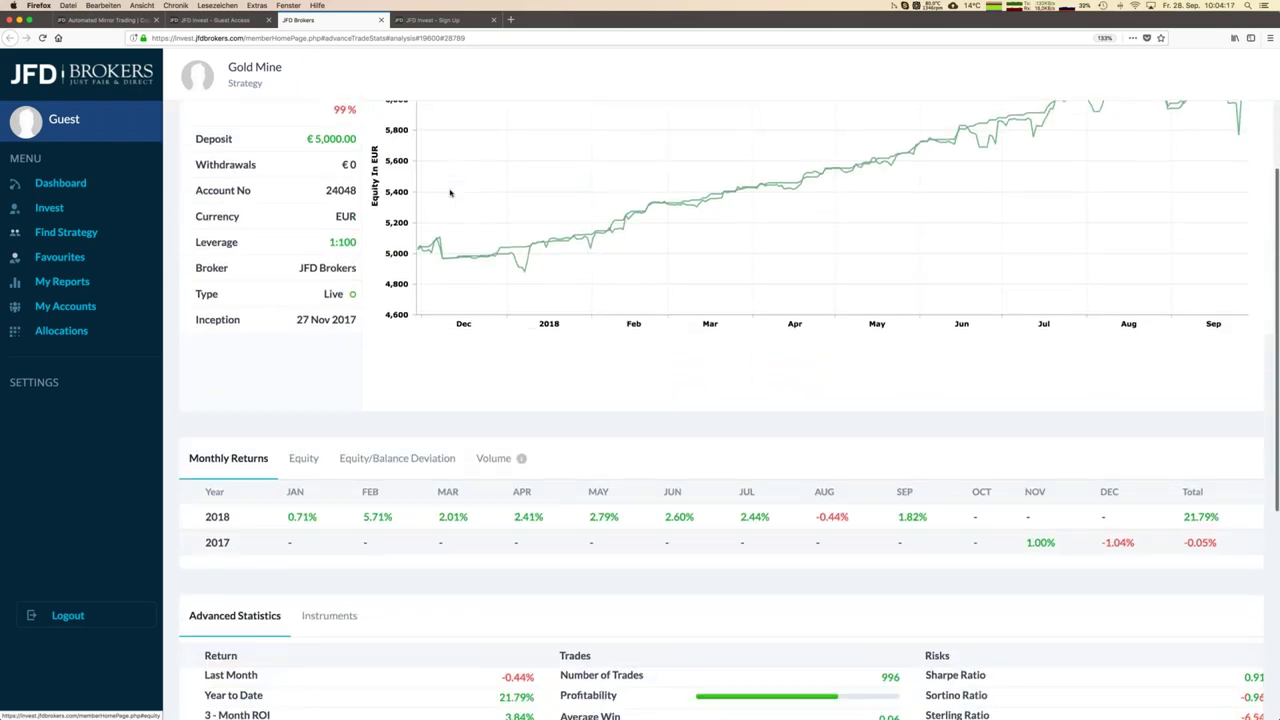
{"action": "scroll", "coordinate": [450, 193], "scroll_direction": "down", "scroll_amount": 2}
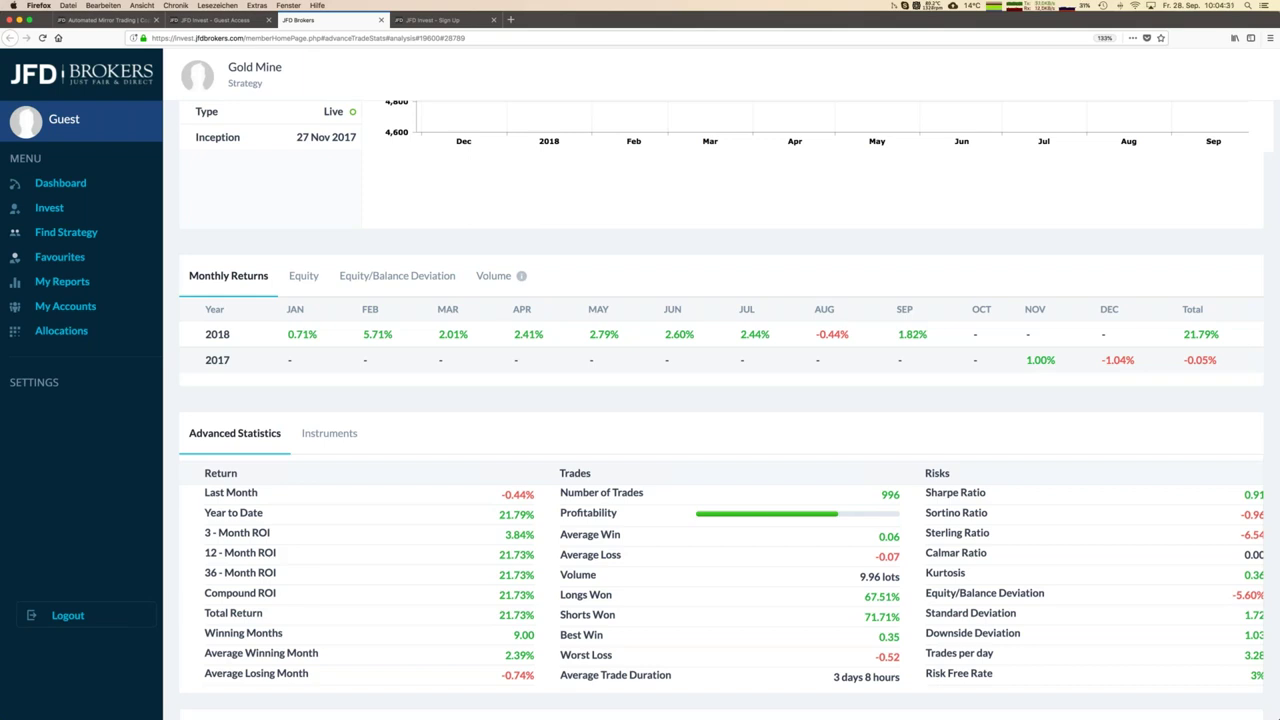
{"action": "scroll", "coordinate": [729, 404], "scroll_direction": "down", "scroll_amount": 2}
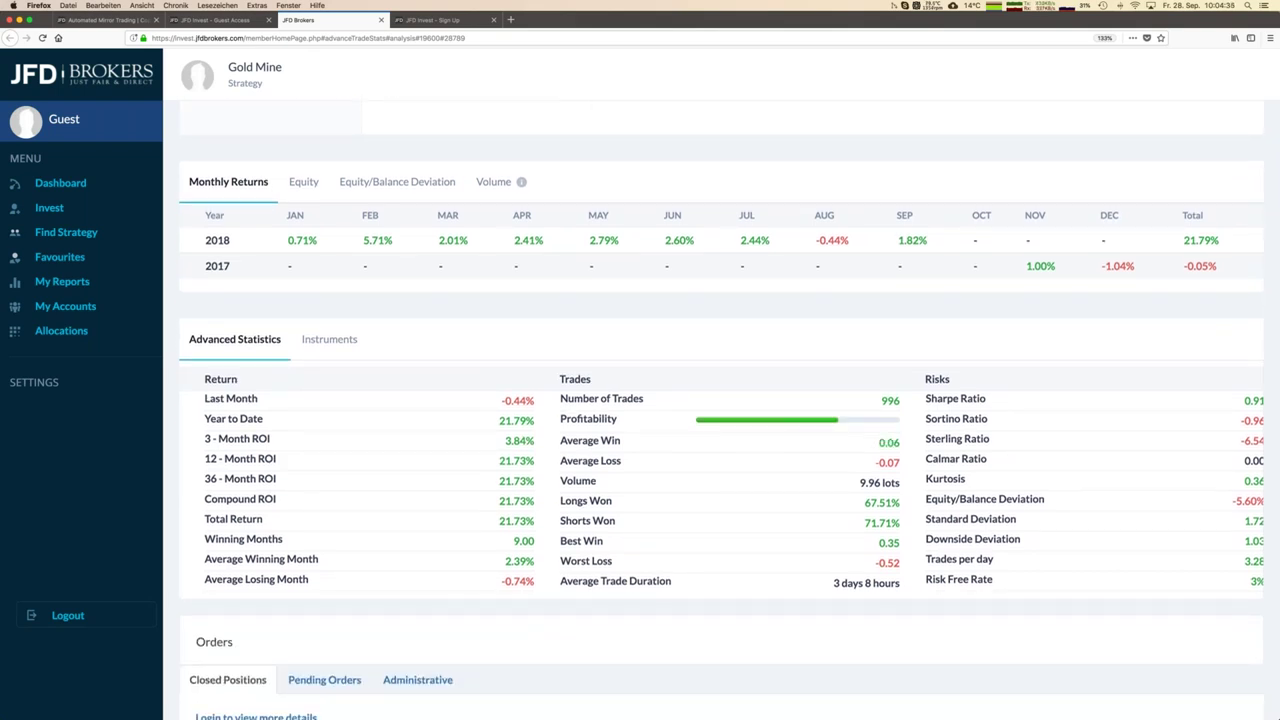
{"action": "scroll", "coordinate": [721, 400], "scroll_direction": "down", "scroll_amount": 2}
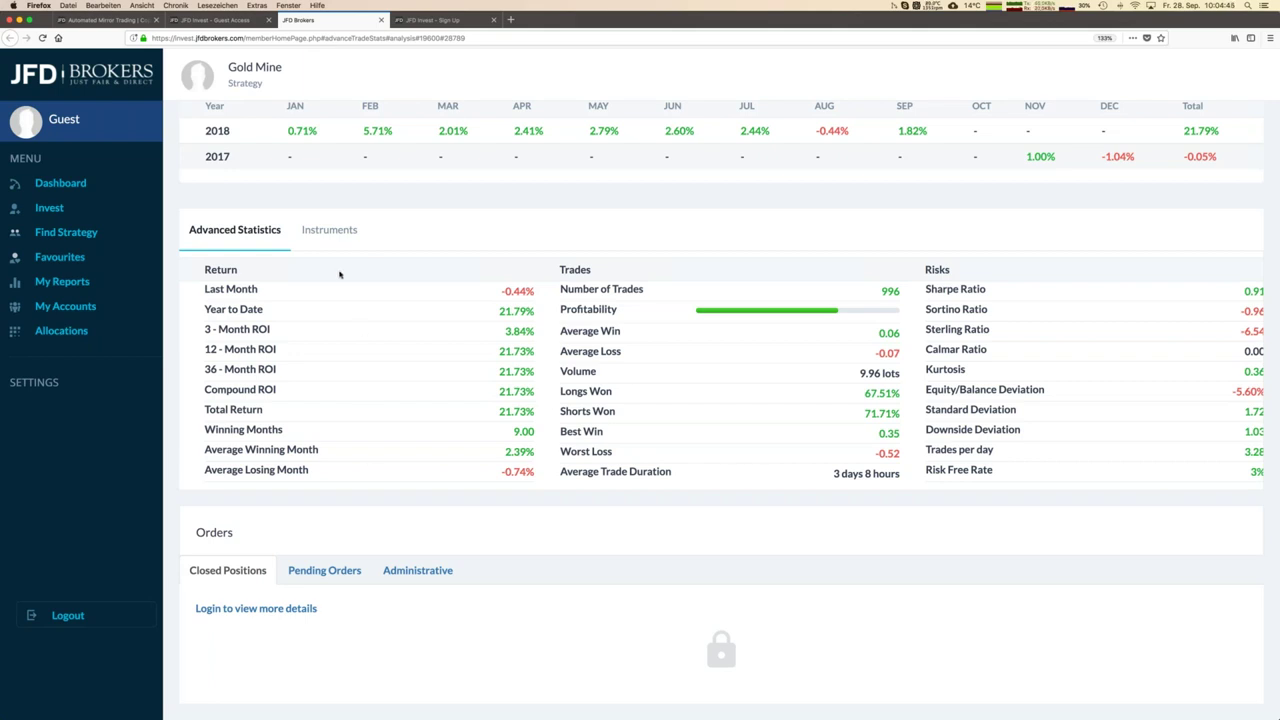
Show Gold Mine's Instruments breakdown, review it, then scroll back to the page top.
{"action": "left_click", "coordinate": [327, 230]}
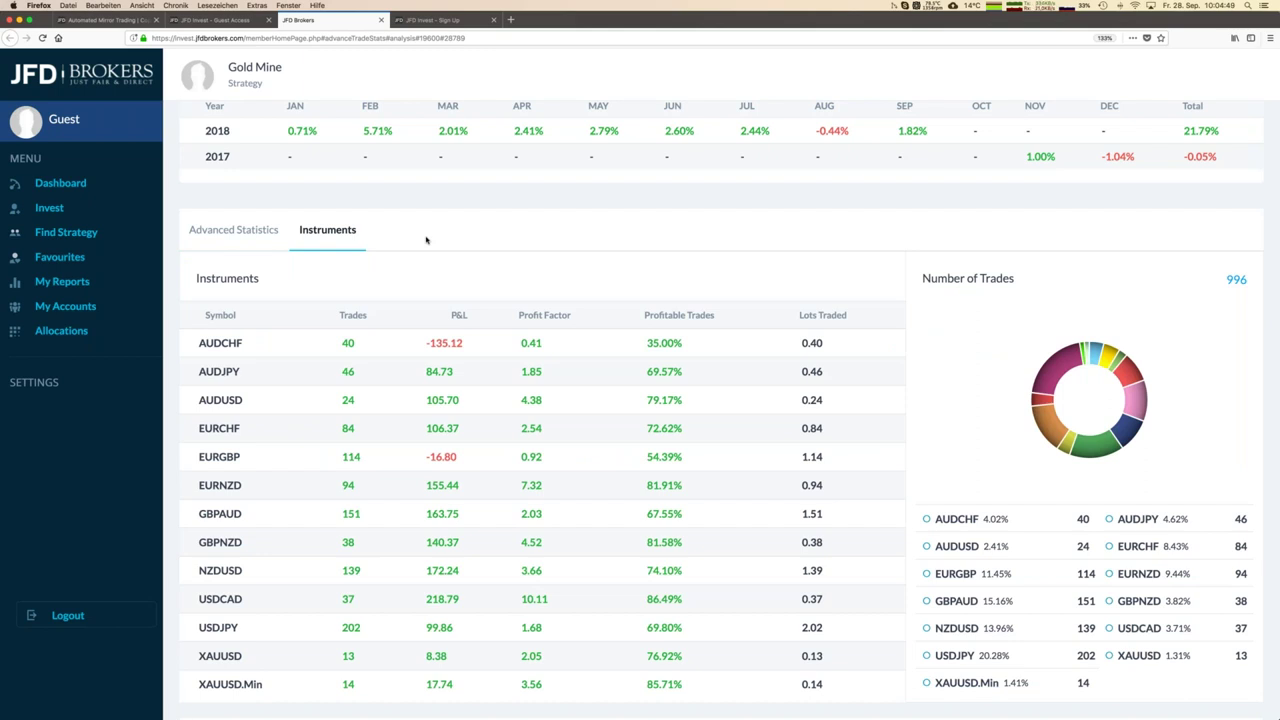
{"action": "scroll", "coordinate": [425, 240], "scroll_direction": "down", "scroll_amount": 5}
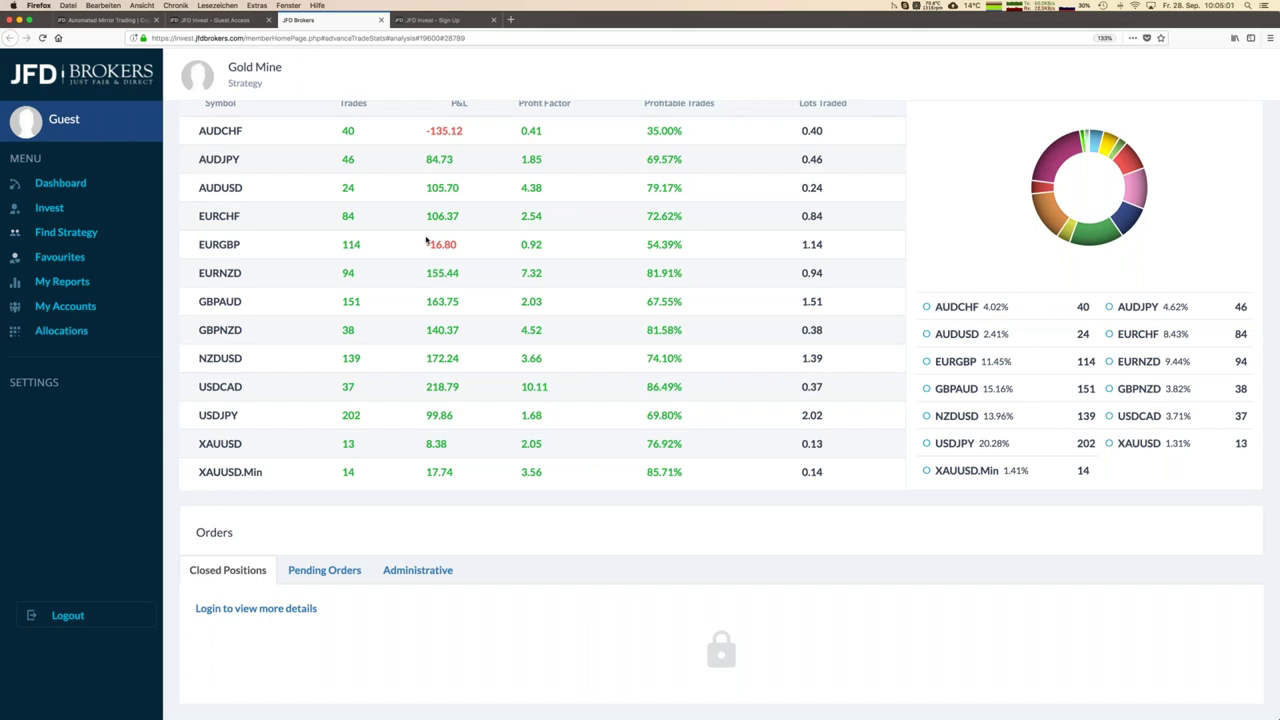
{"action": "scroll", "coordinate": [411, 244], "scroll_direction": "up", "scroll_amount": 1}
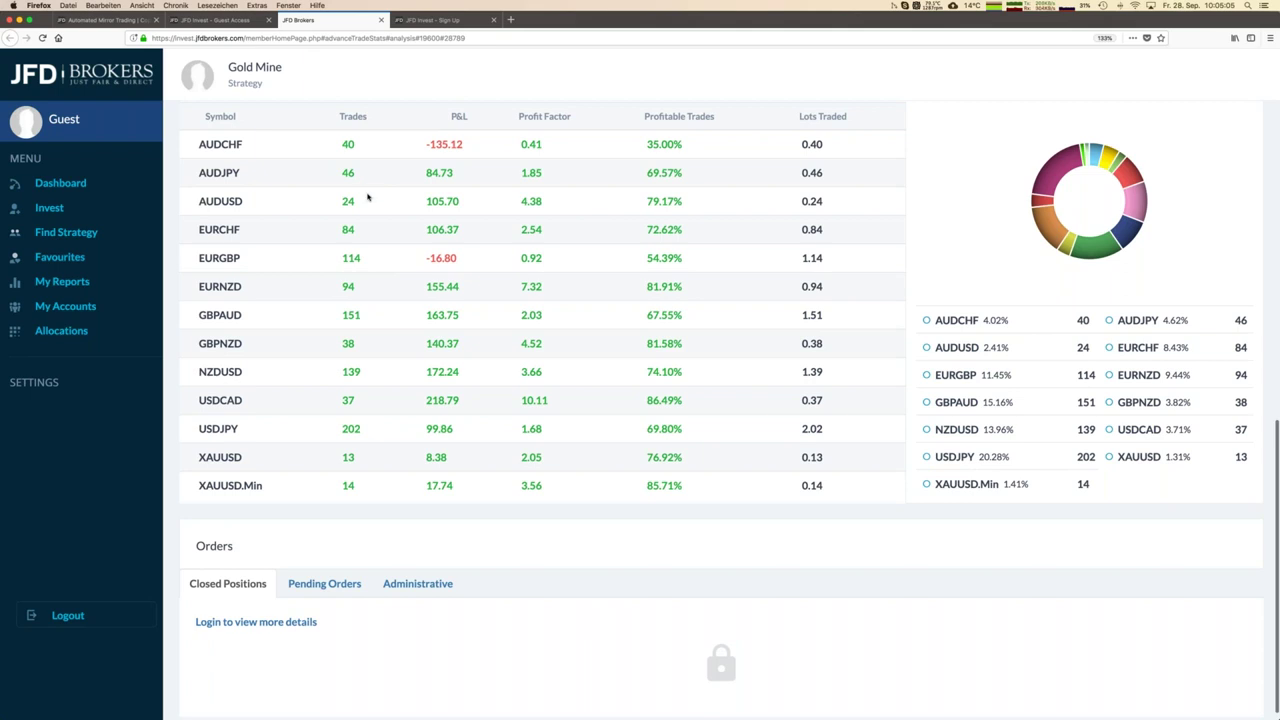
{"action": "scroll", "coordinate": [368, 190], "scroll_direction": "up", "scroll_amount": 10}
{"action": "scroll", "coordinate": [368, 197], "scroll_direction": "up", "scroll_amount": 3}
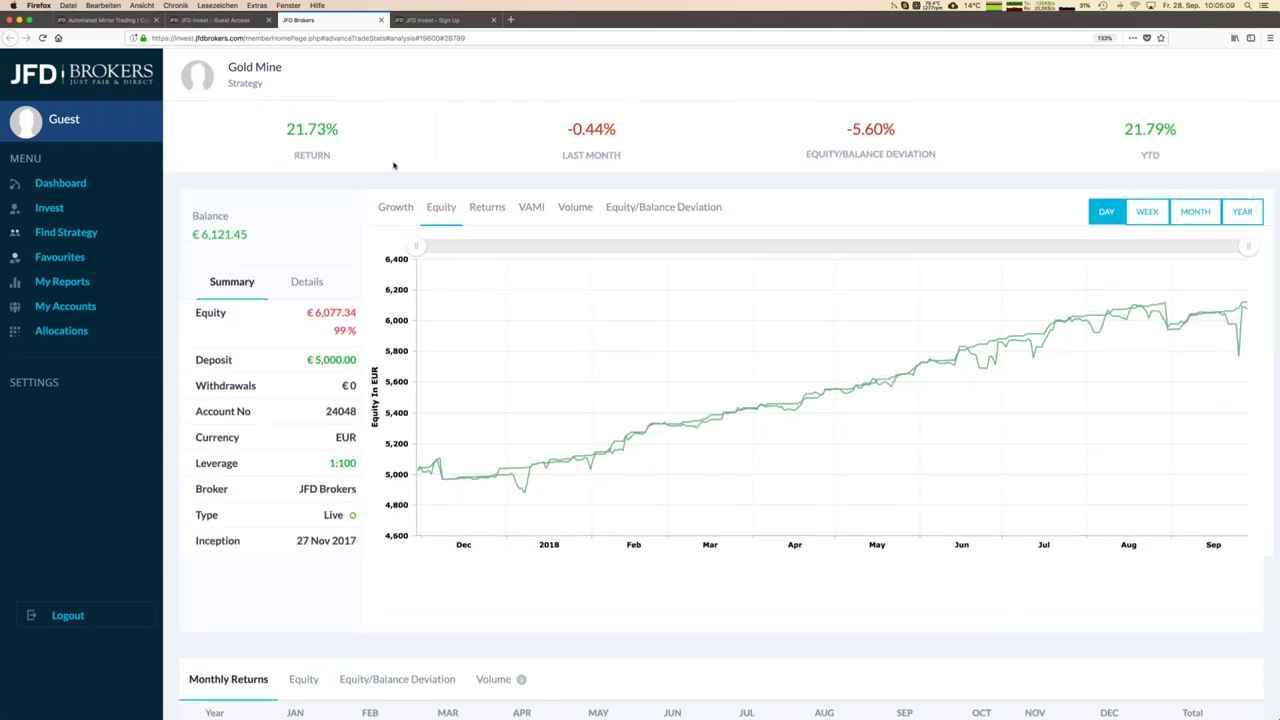
{"action": "scroll", "coordinate": [394, 165], "scroll_direction": "up", "scroll_amount": 1}
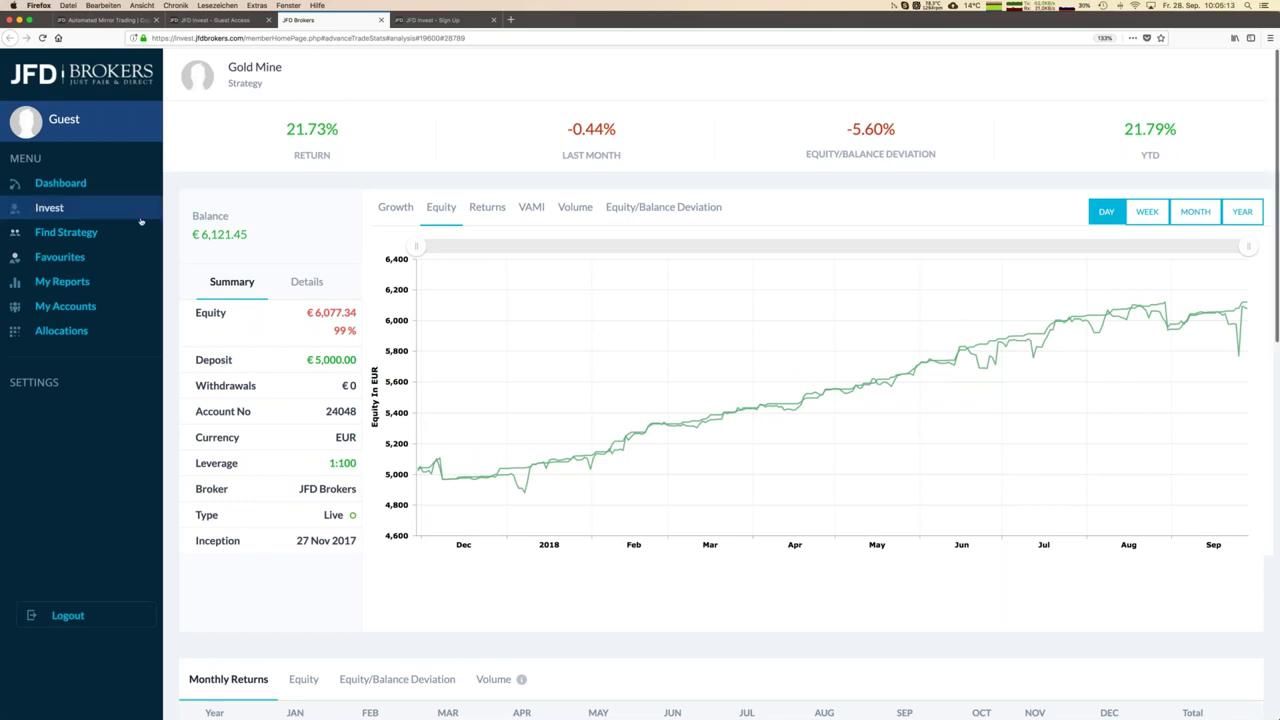
Go back to the Find Strategy list from the left sidebar.
{"action": "left_click", "coordinate": [77, 236]}
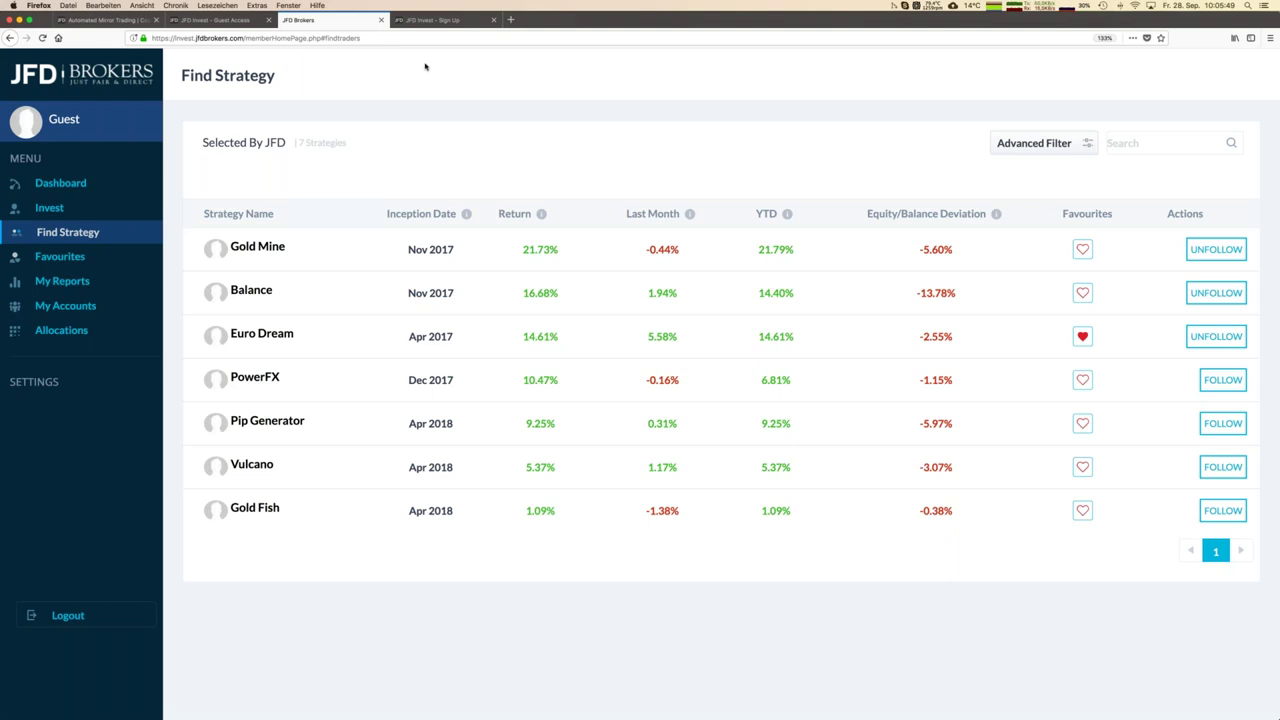
Switch to the logged-in 'JFD Invest - Sign Up' tab showing three allocations worth €2,500.
{"action": "left_click", "coordinate": [112, 24]}
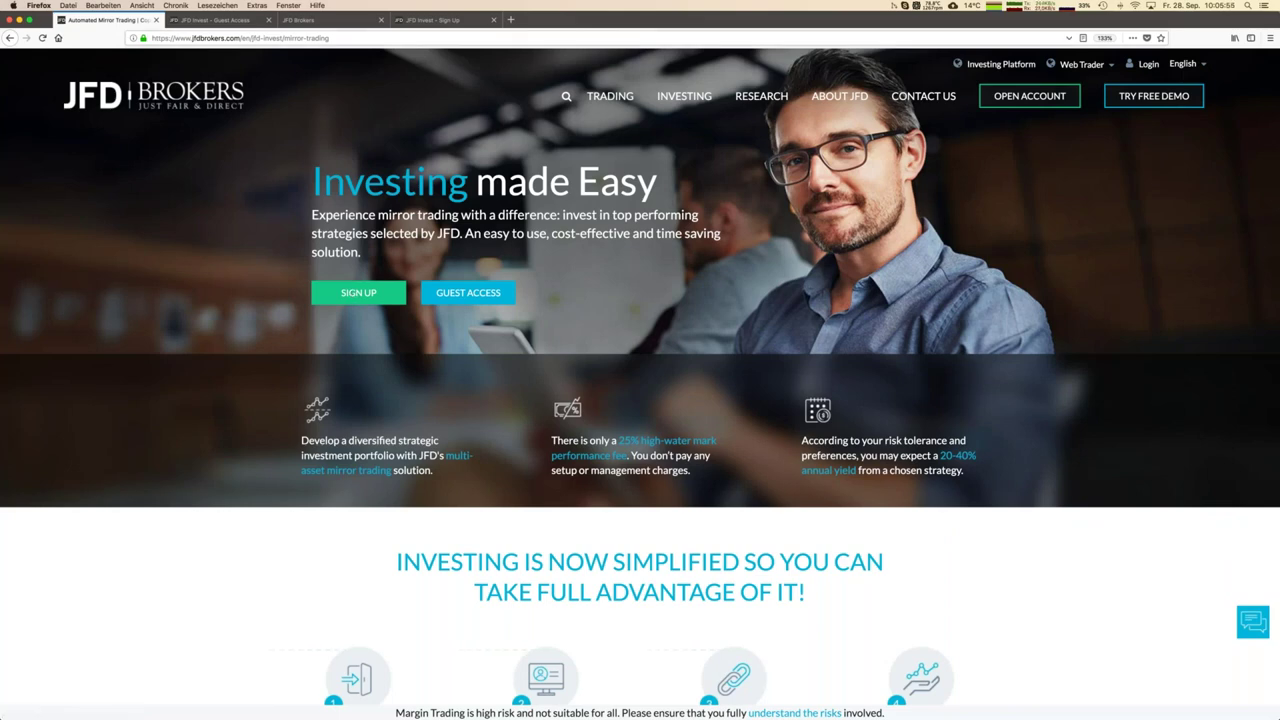
{"action": "left_click", "coordinate": [443, 21]}
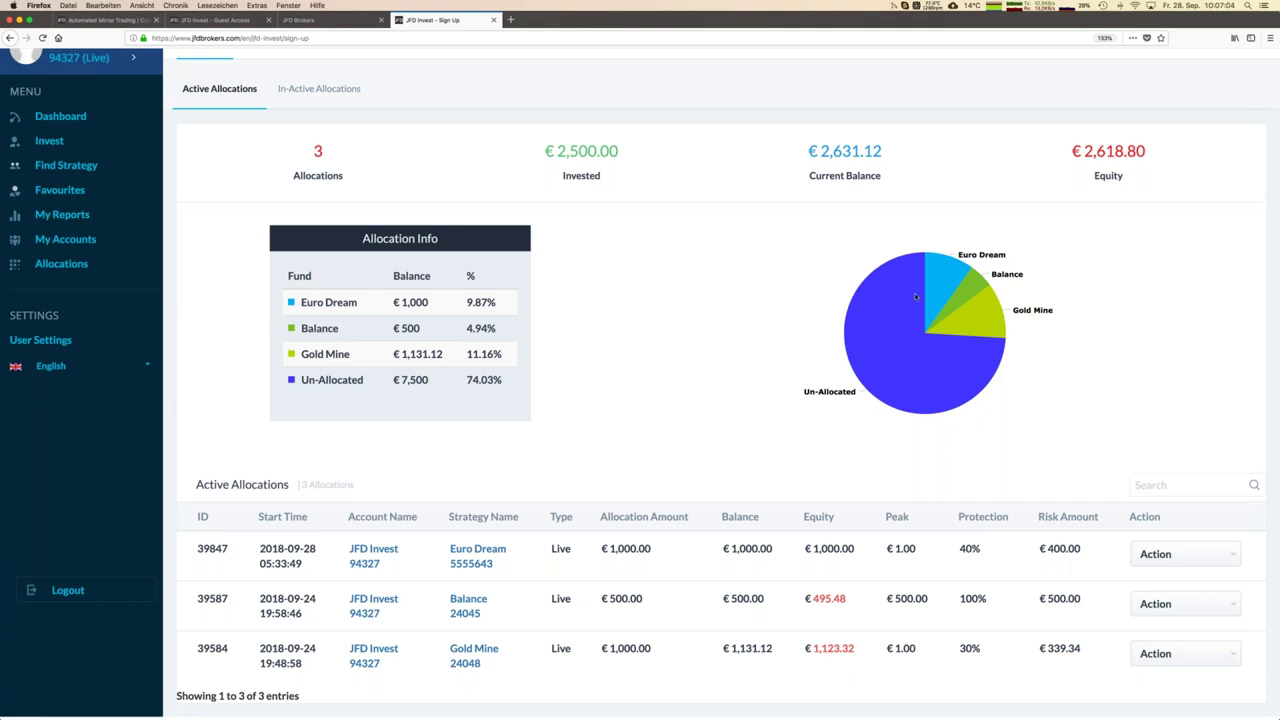
{"action": "mouse_move", "coordinate": [966, 310]}
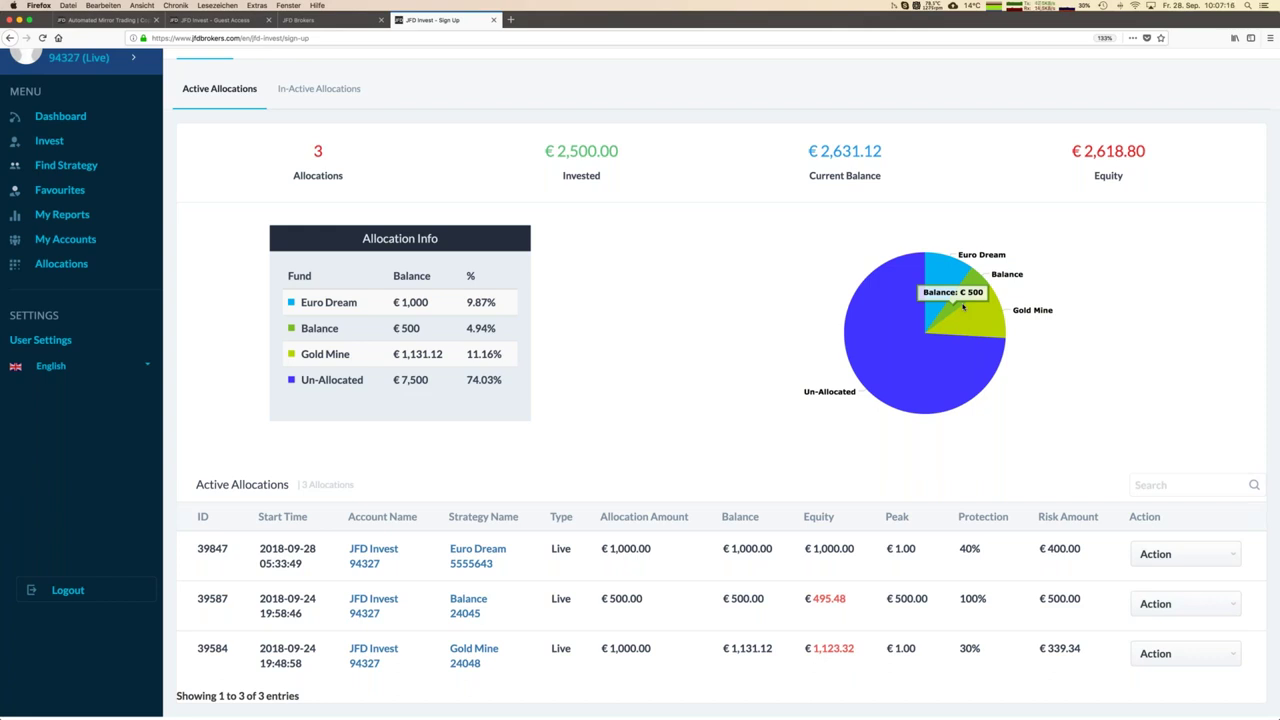
From the Find Strategy list, choose FOLLOW on the Pip Generator row.
{"action": "left_click", "coordinate": [80, 168]}
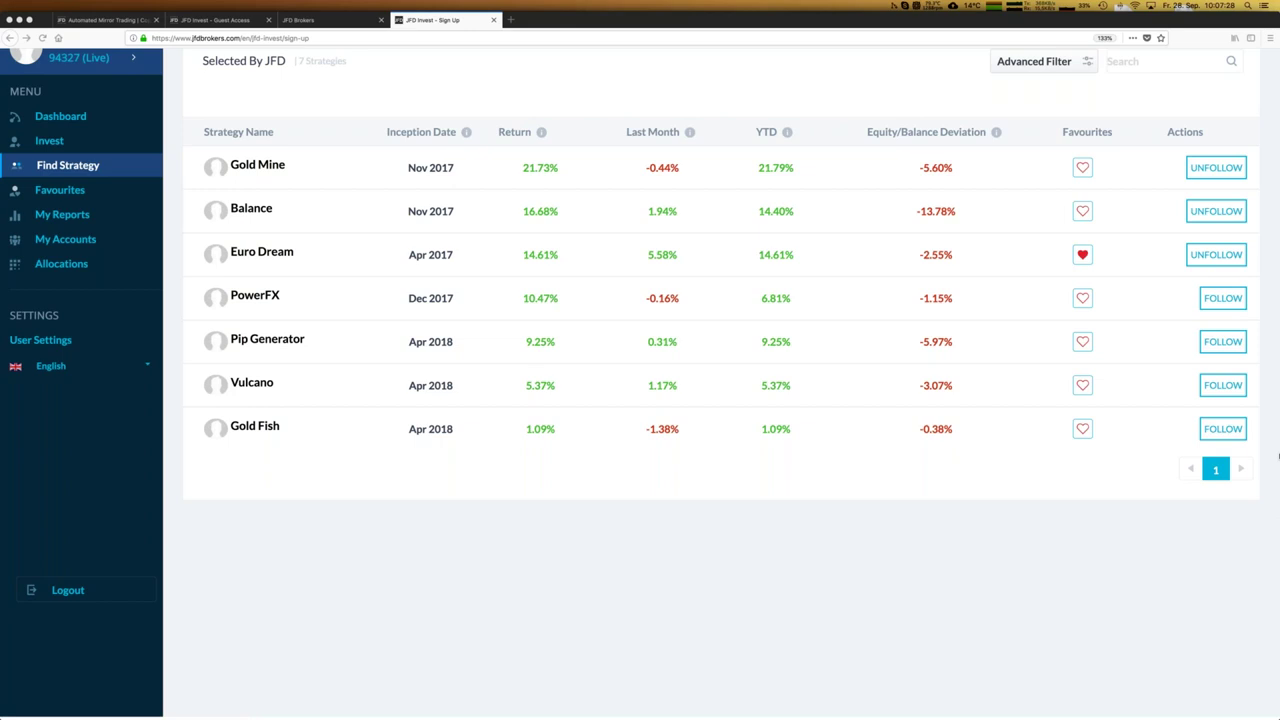
{"action": "left_click", "coordinate": [1224, 342]}
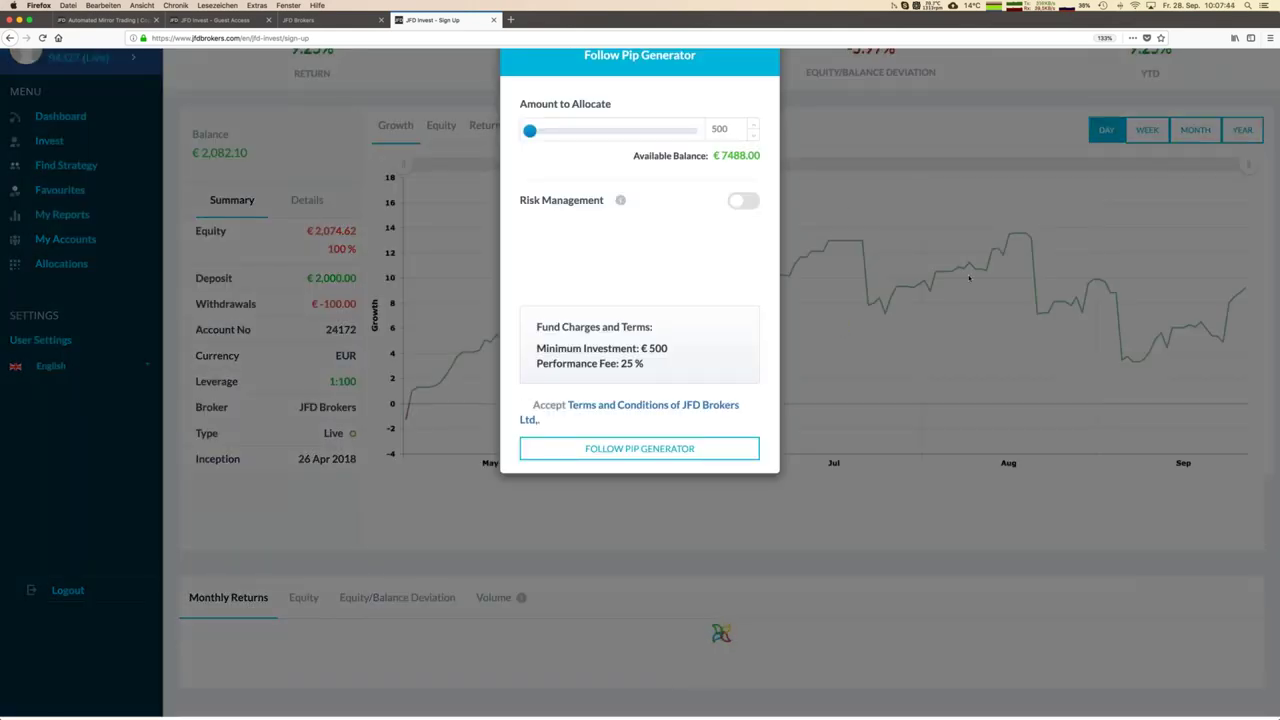
Set the Pip Generator allocation amount to €1,000.
{"action": "left_click_drag", "start_coordinate": [530, 131], "coordinate": [571, 133]}
{"action": "left_click_drag", "start_coordinate": [735, 129], "coordinate": [688, 128]}
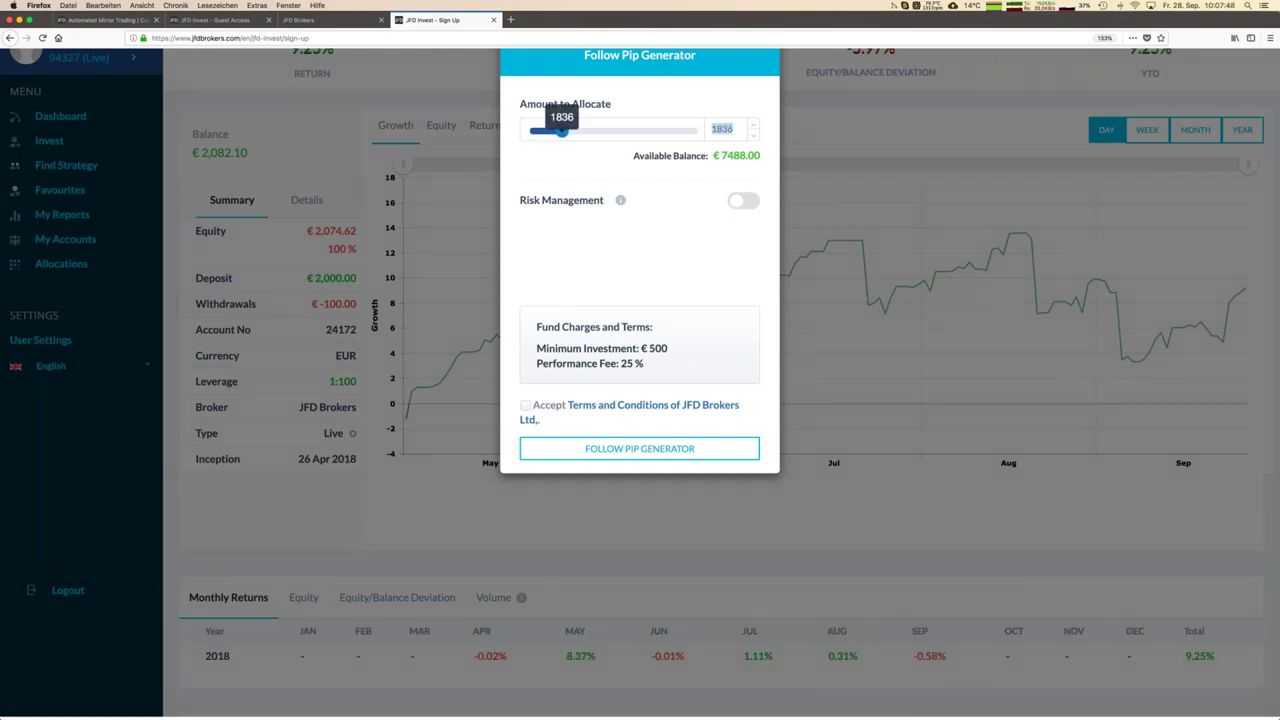
{"action": "type", "text": "1000"}
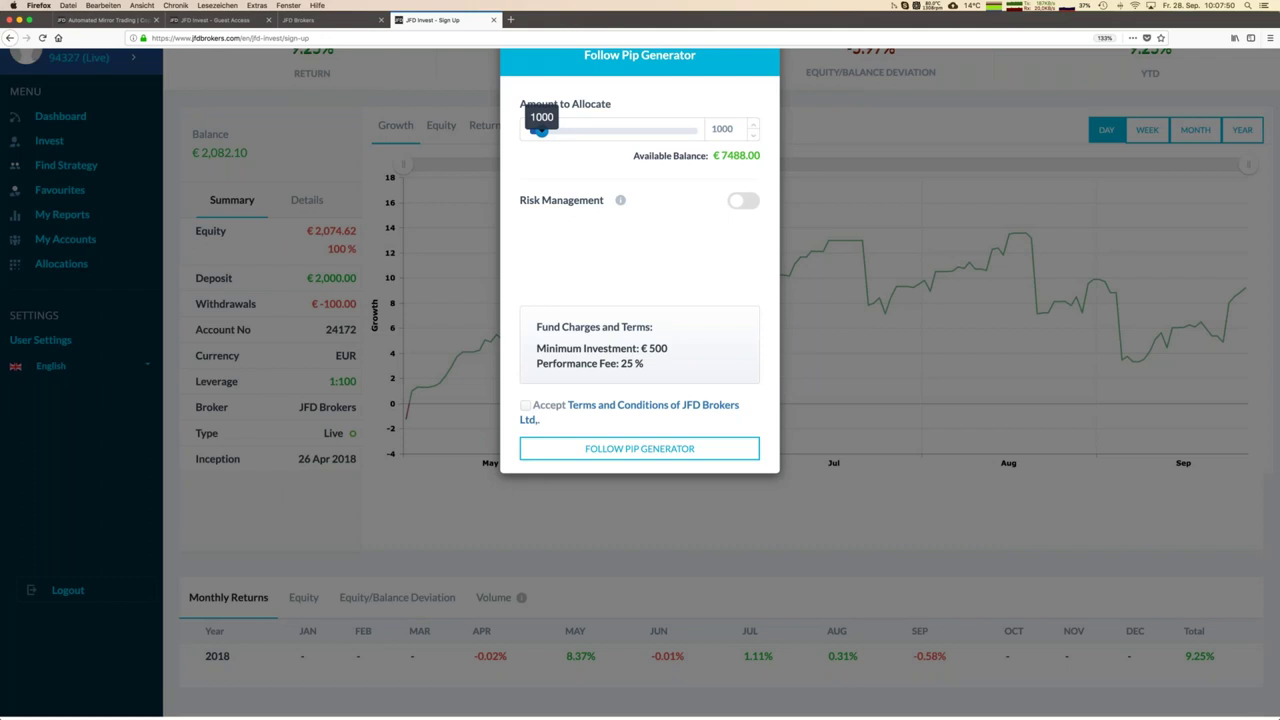
Enable risk management at 50%, accept the terms, and submit the follow request.
{"action": "left_click", "coordinate": [754, 202]}
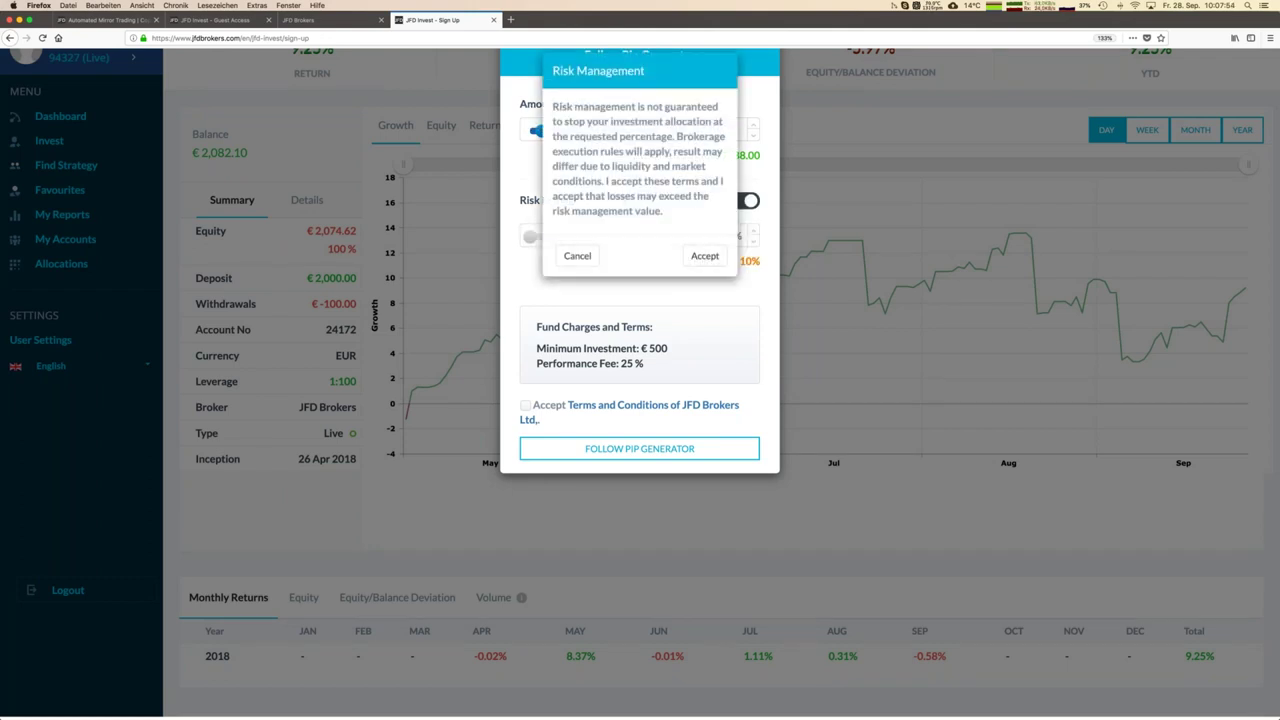
{"action": "left_click", "coordinate": [706, 256]}
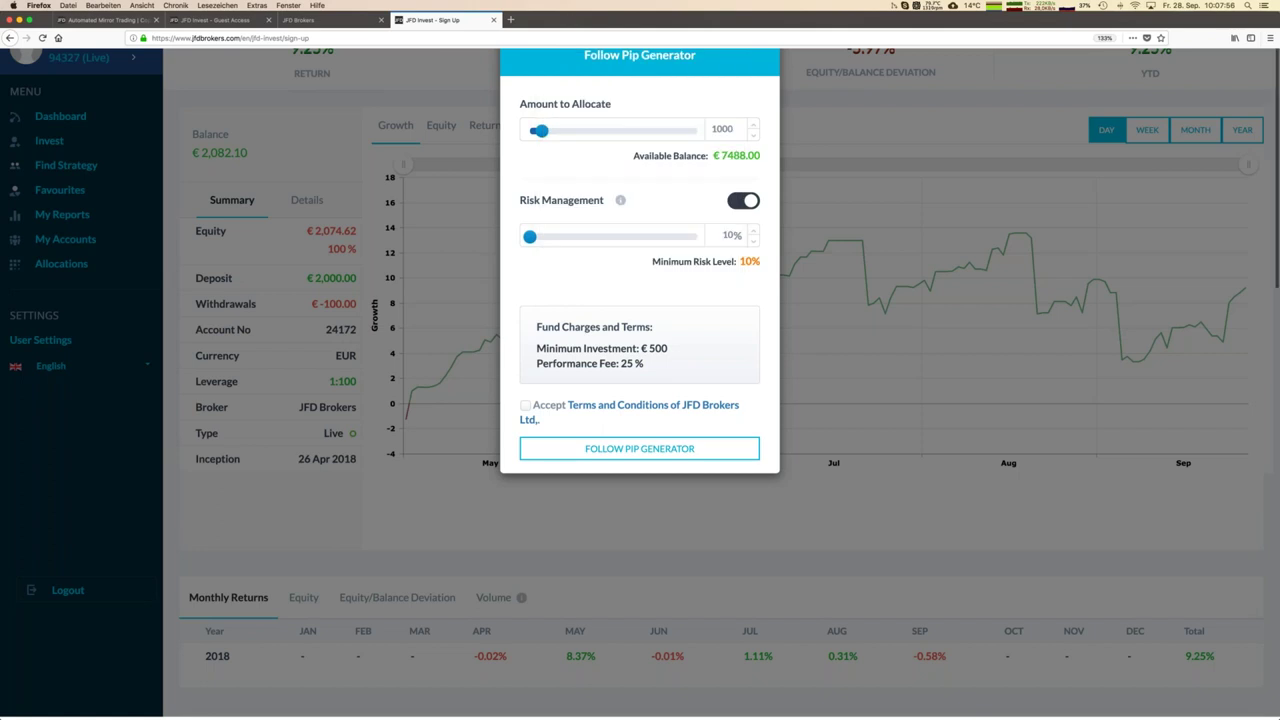
{"action": "mouse_move", "coordinate": [530, 236]}
{"action": "left_click_drag", "start_coordinate": [538, 236], "coordinate": [605, 238]}
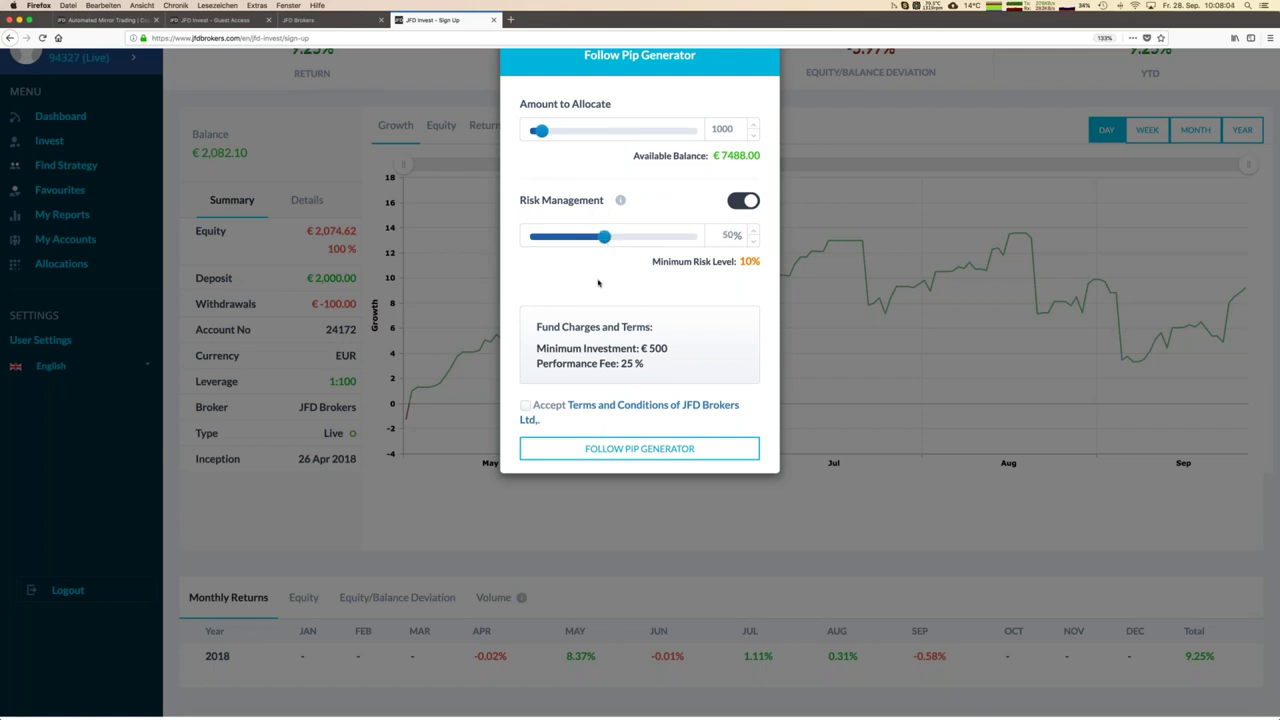
{"action": "left_click", "coordinate": [525, 406]}
{"action": "left_click", "coordinate": [599, 450]}
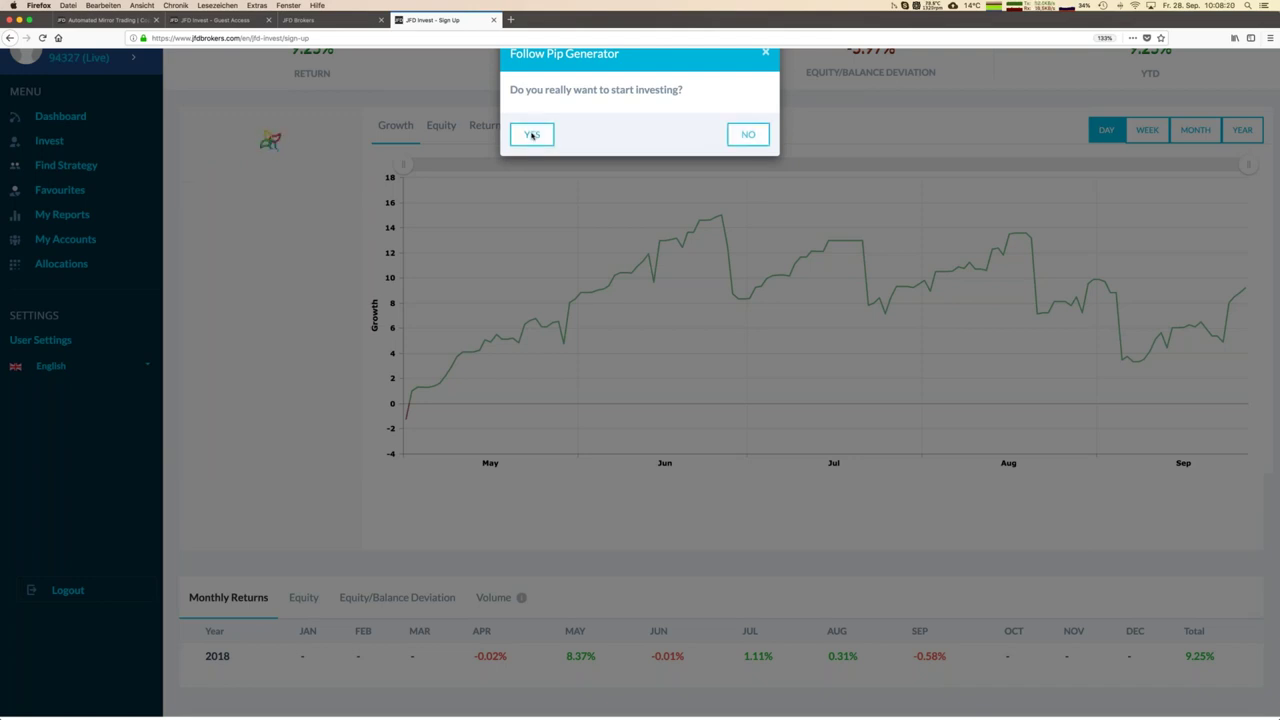
Confirm the €1,000 Pip Generator investment and view the four active allocations totalling €3,500.
{"action": "left_click", "coordinate": [531, 135]}
{"action": "left_click", "coordinate": [532, 128]}
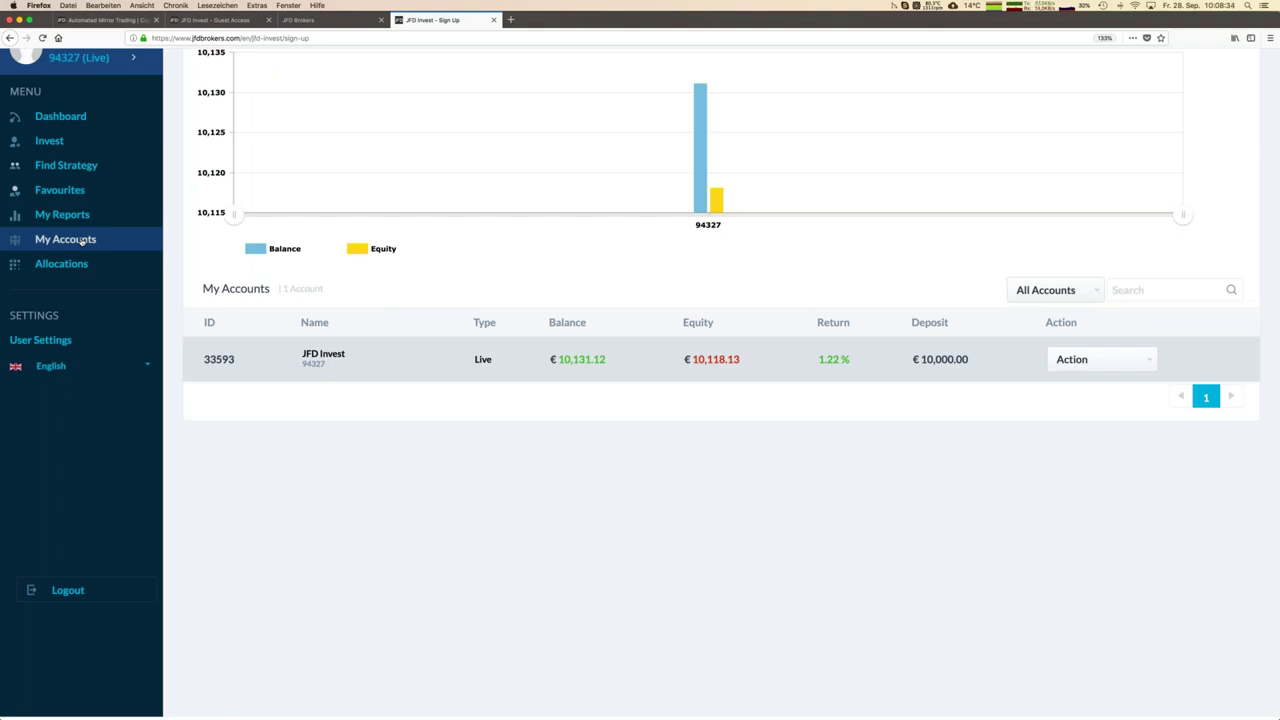
{"action": "left_click", "coordinate": [76, 264]}
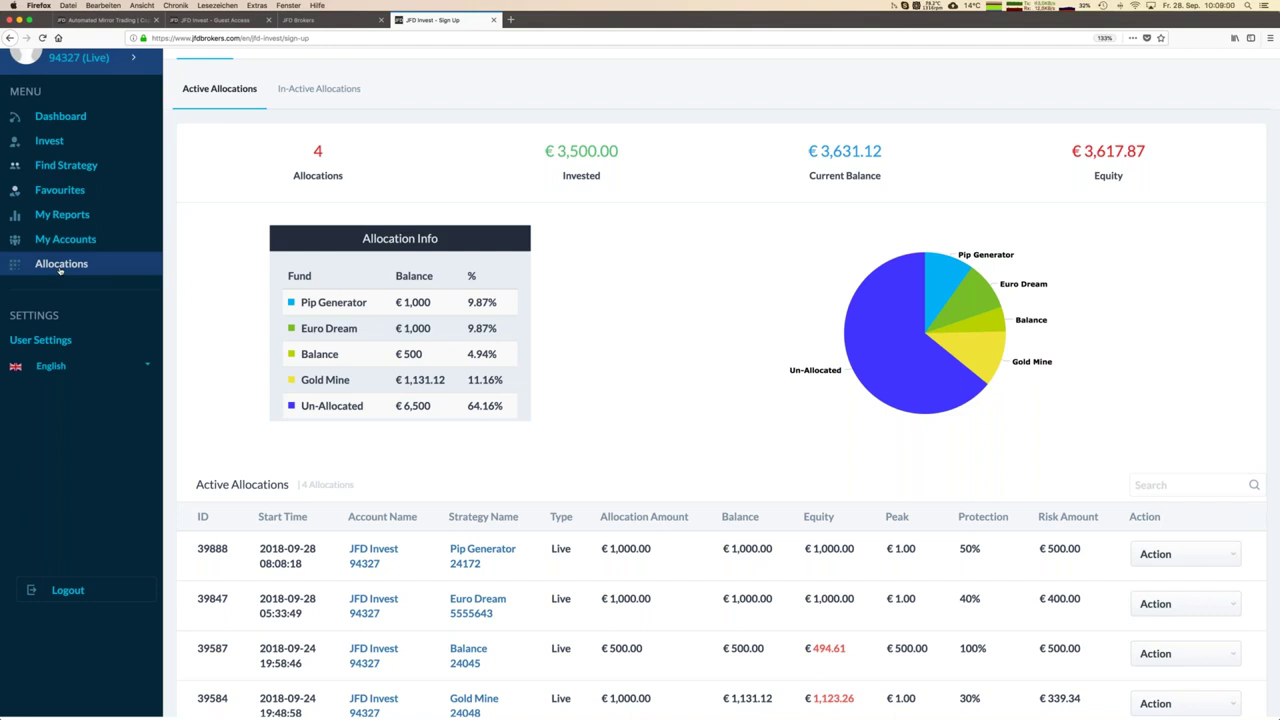
Return to the 'Automated Mirror Trading' tab showing the Investing made Easy page.
{"action": "mouse_move", "coordinate": [4, 290]}
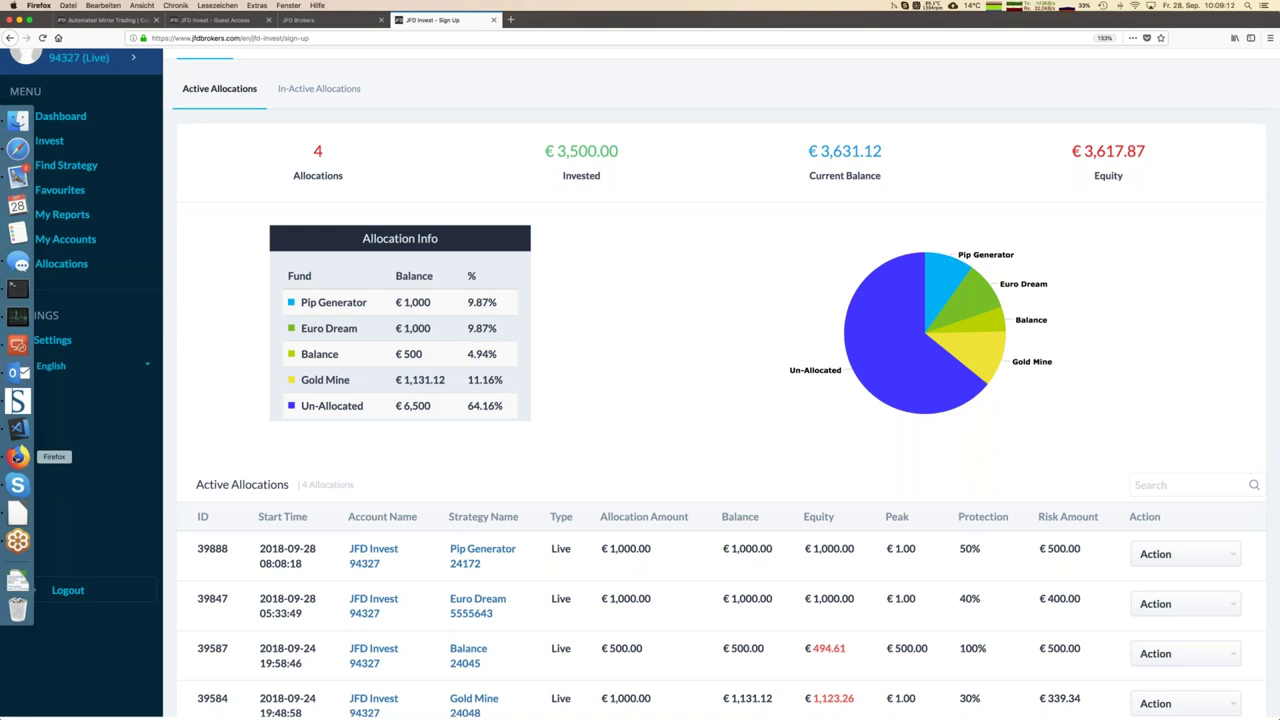
{"action": "left_click", "coordinate": [90, 21]}
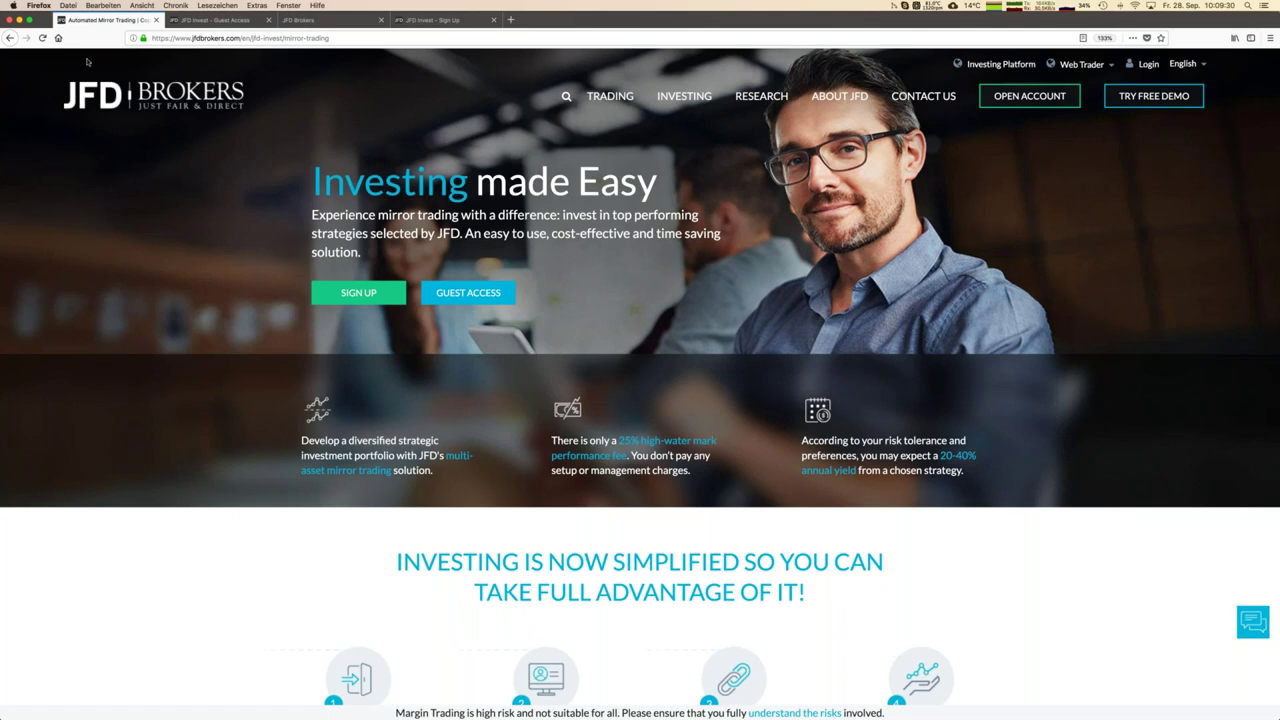
Scroll to the Top 5 Performing Strategies table, from Gold Mine 21.73% to Pip Generator 9.25%.
{"action": "scroll", "coordinate": [127, 394], "scroll_direction": "down", "scroll_amount": 5}
{"action": "scroll", "coordinate": [127, 394], "scroll_direction": "down", "scroll_amount": 4}
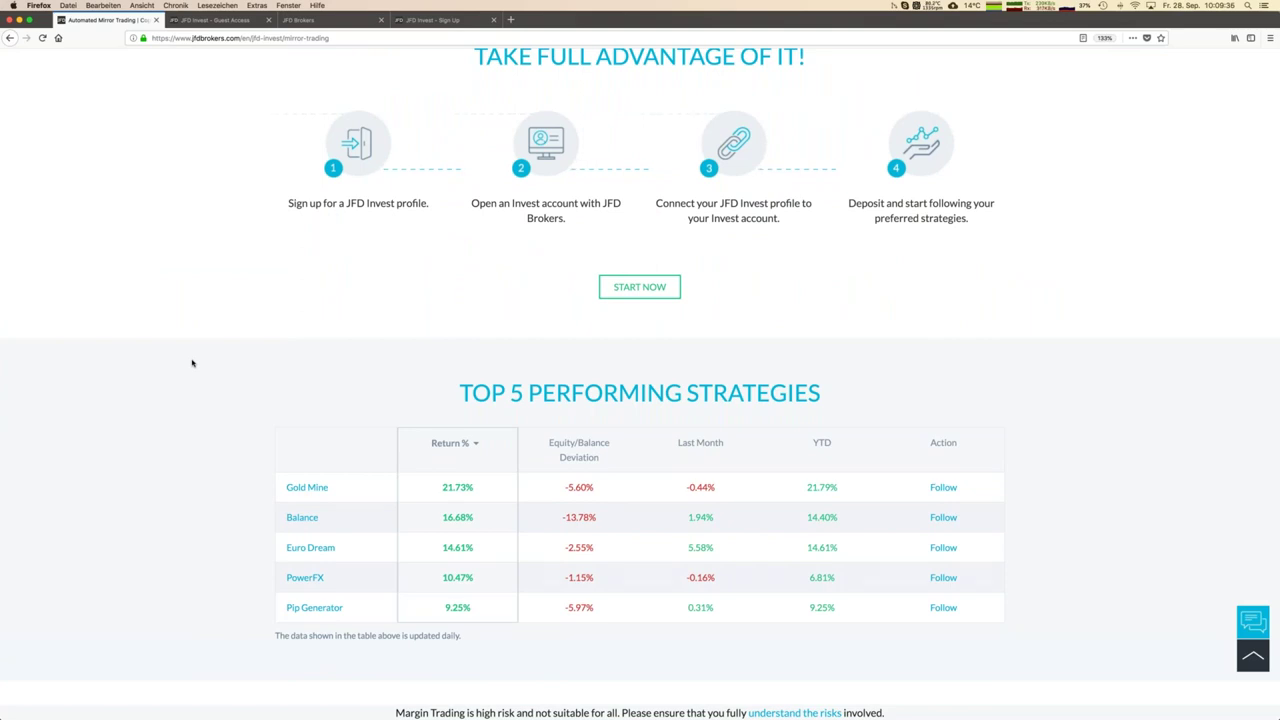
{"action": "scroll", "coordinate": [192, 363], "scroll_direction": "down", "scroll_amount": 2}
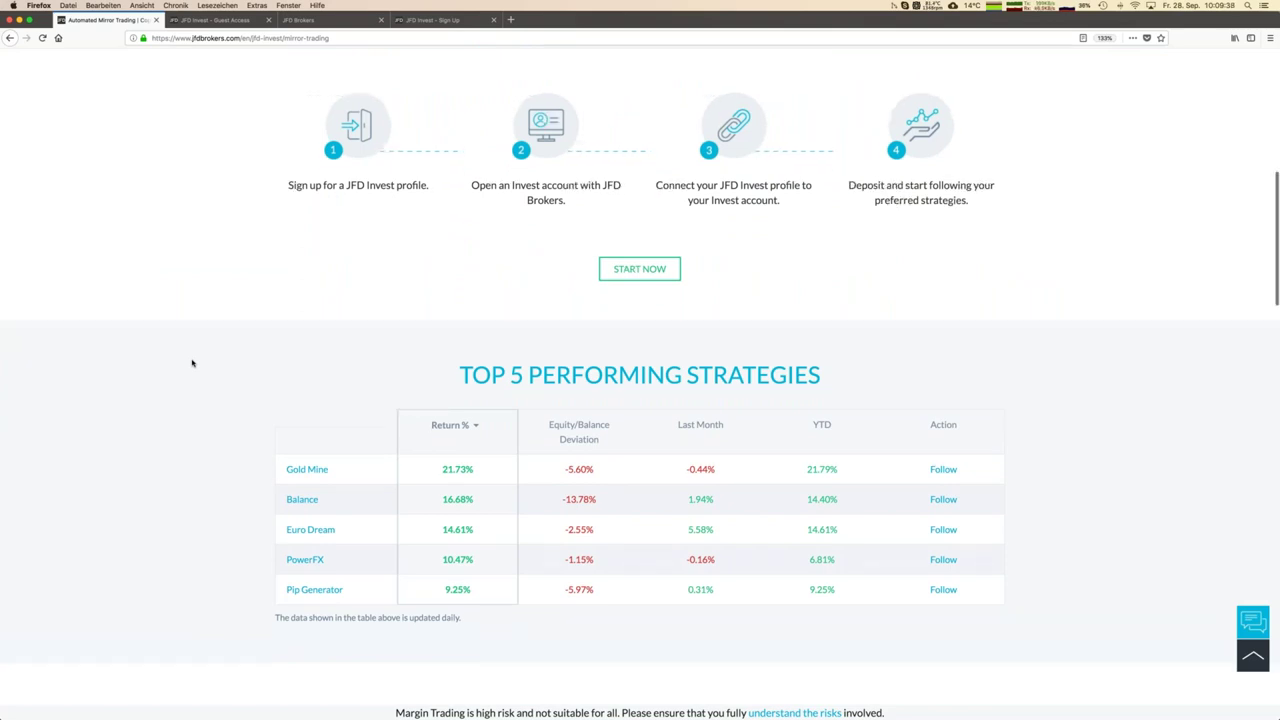